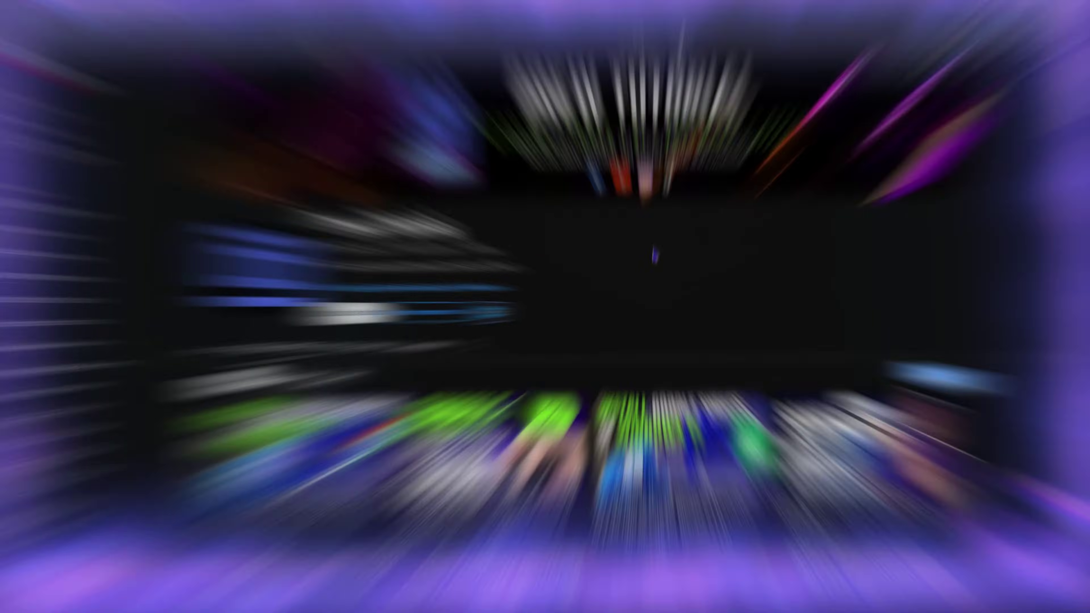
- Scroll through the tutorial channel's Videos, Shorts and Playlists listings
scroll(655, 286, "down", 10)
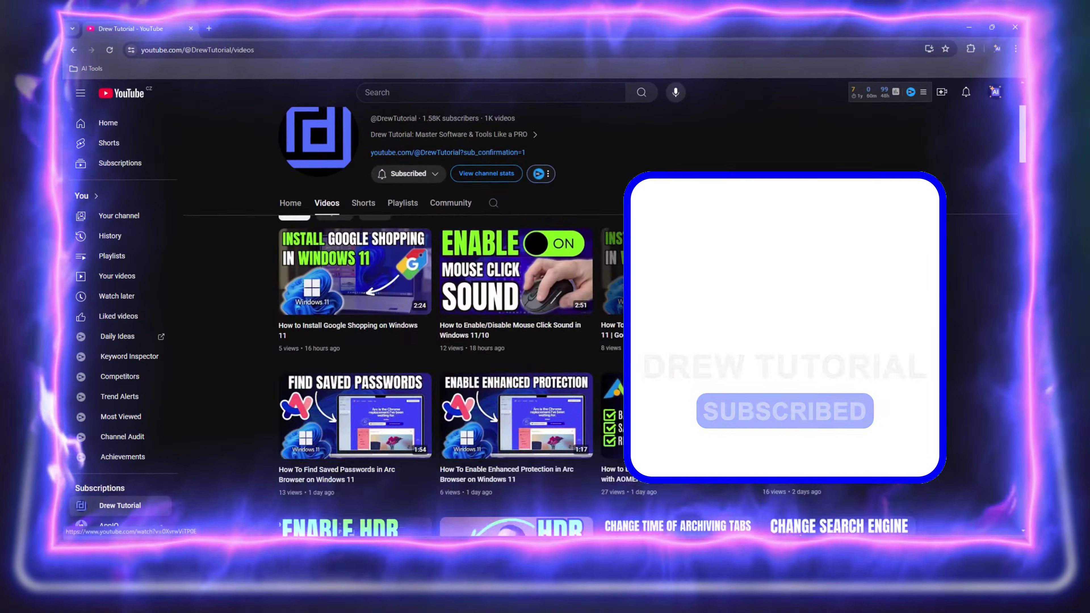
scroll(594, 342, "down", 10)
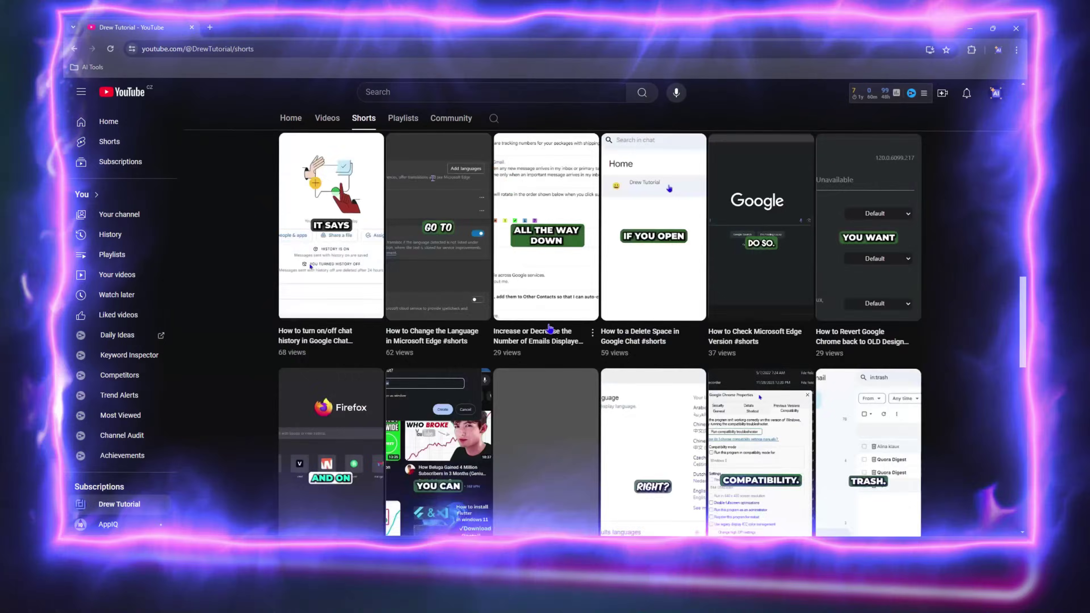
scroll(594, 342, "down", 10)
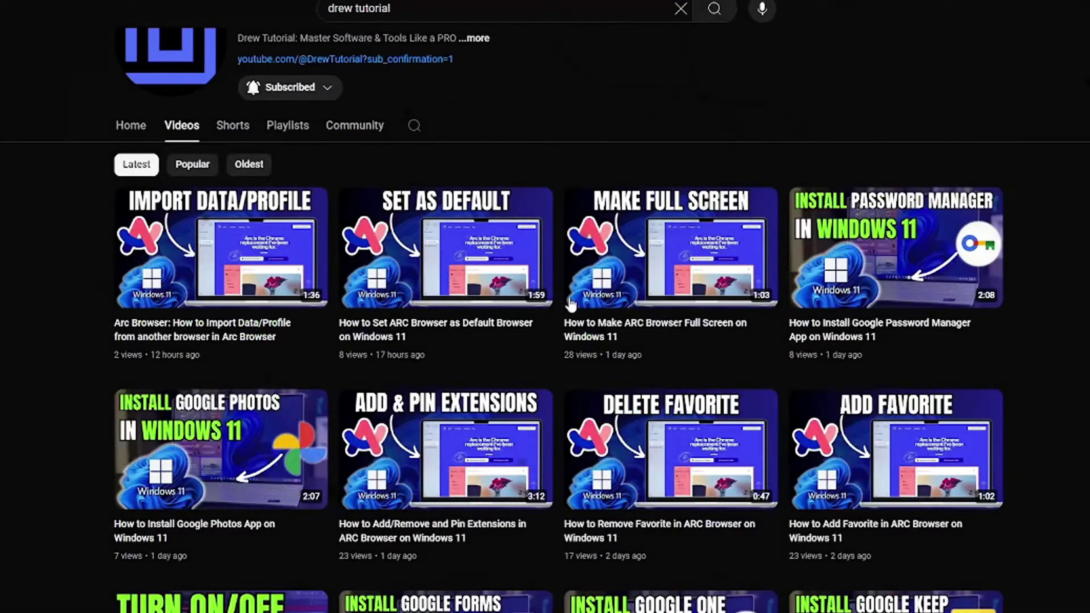
scroll(594, 435, "down", 5)
scroll(594, 434, "down", 5)
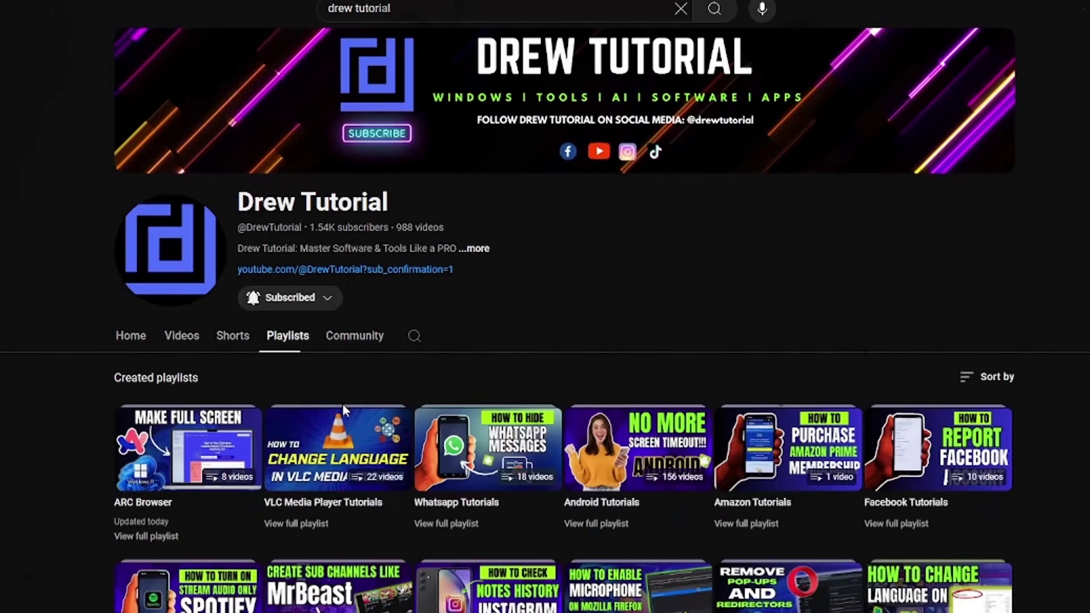
scroll(111, 313, "down", 4)
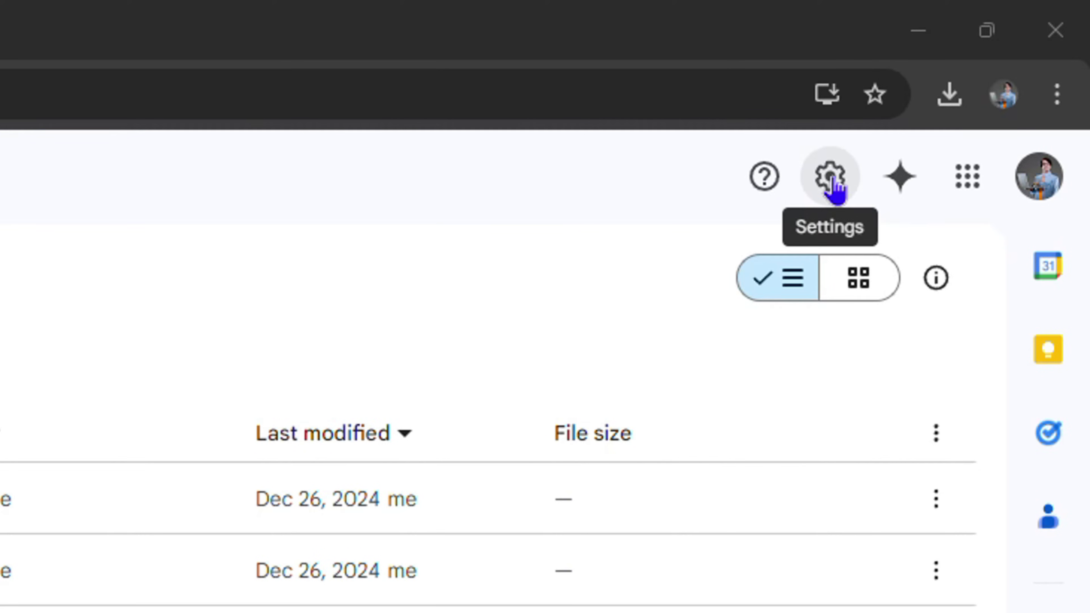
- Check the Drive for desktop download page, then view Drive's empty Computers page
left_click(834, 189)
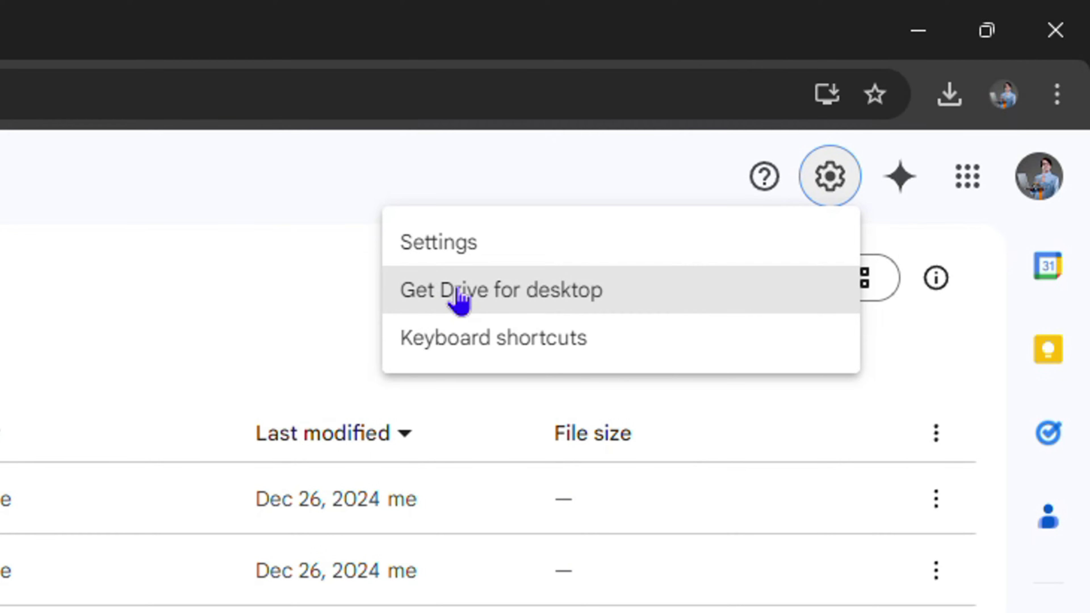
left_click(460, 300)
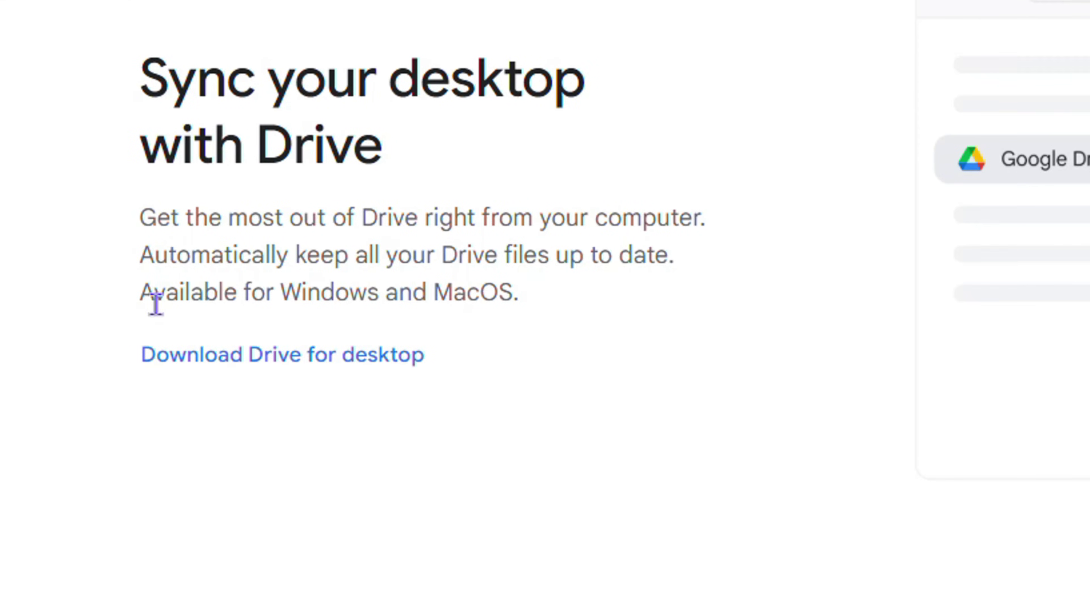
left_click_drag(155, 306, 540, 307)
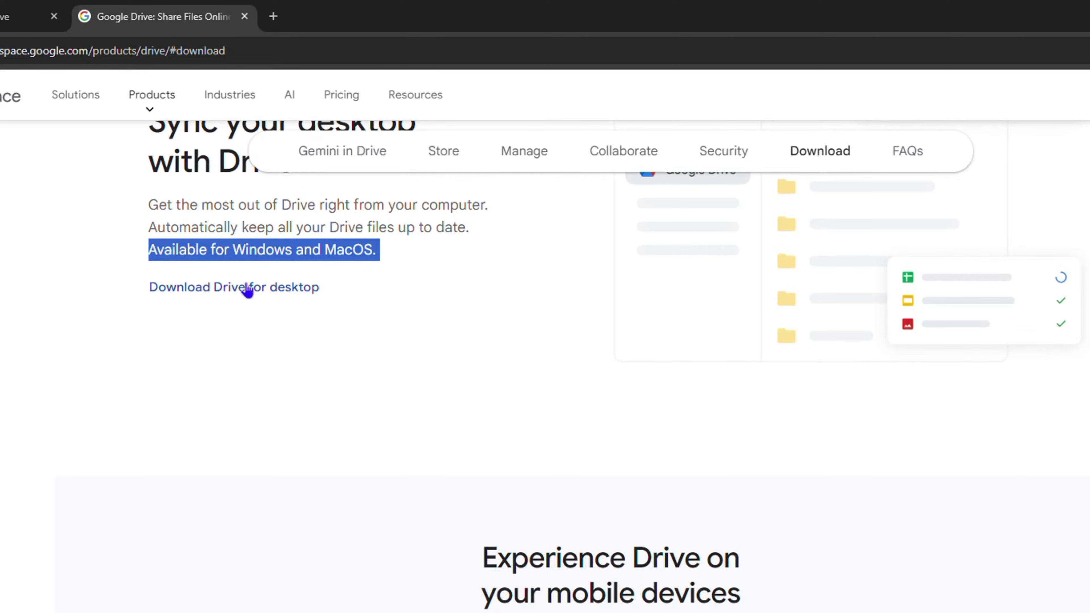
left_click(30, 16)
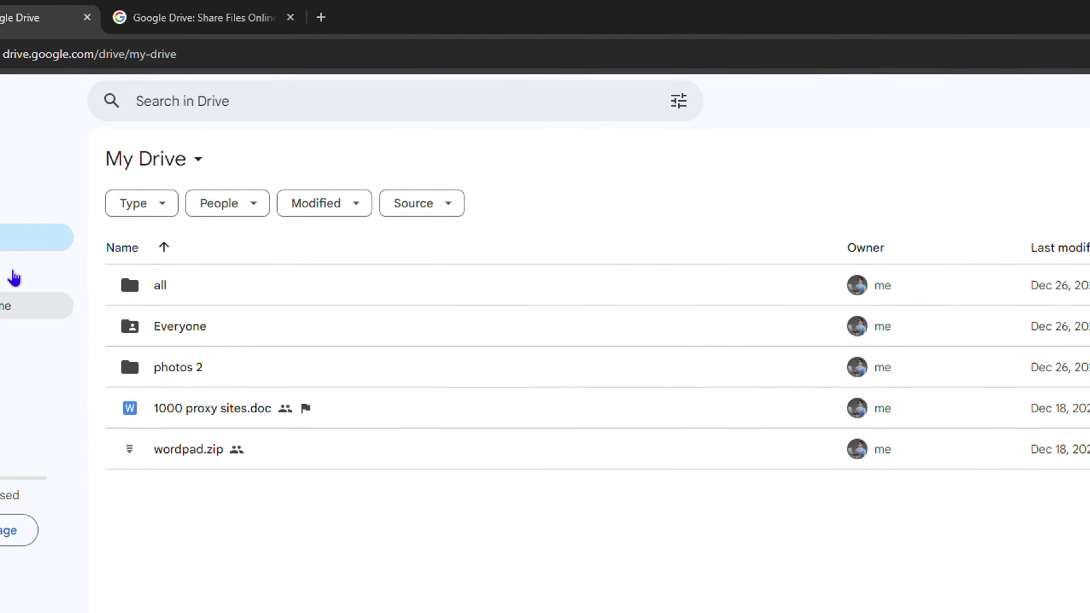
left_click(8, 269)
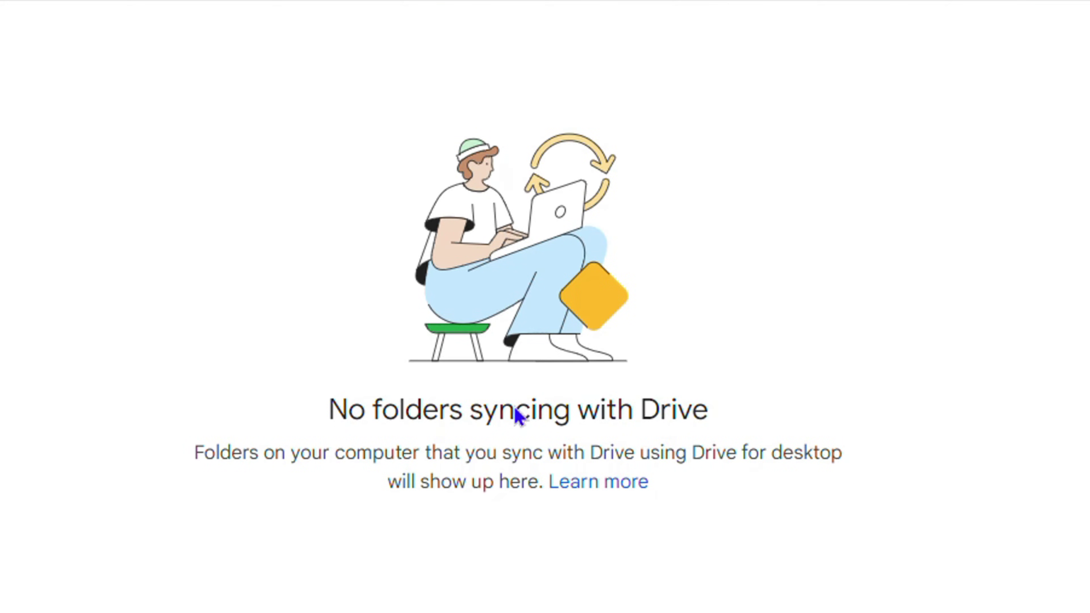
- Open the Drive for desktop help article and review the Windows and MacOS install instructions
left_click(607, 487)
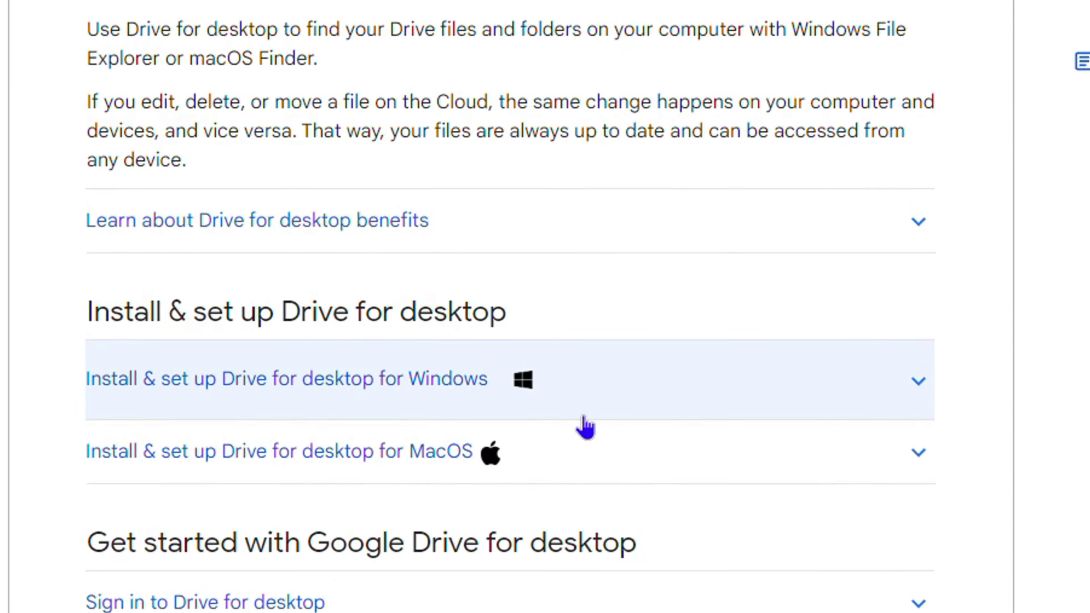
scroll(596, 328, "down", 5)
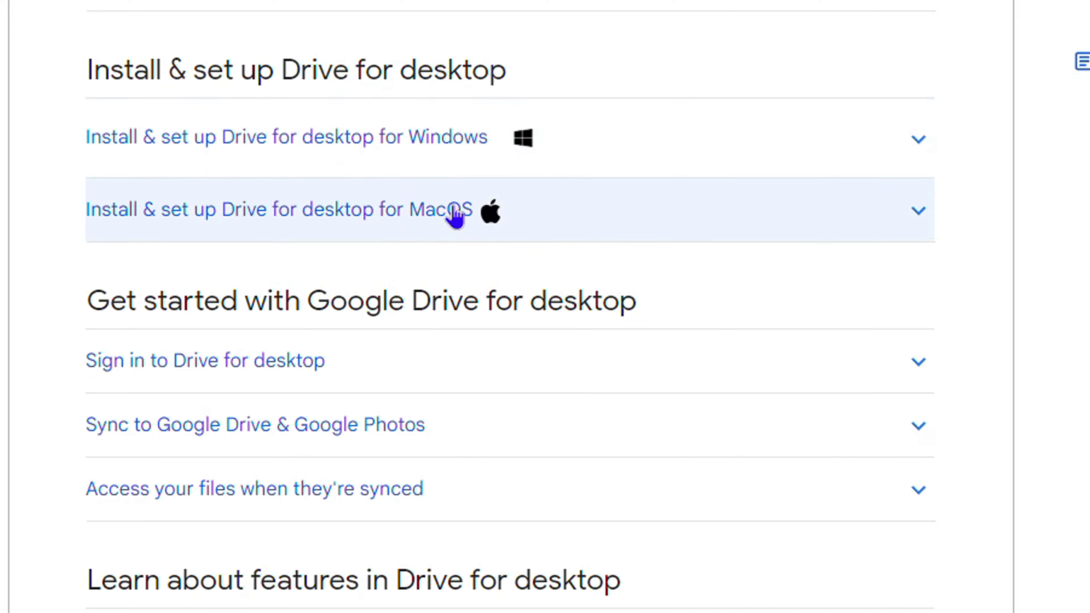
left_click(847, 149)
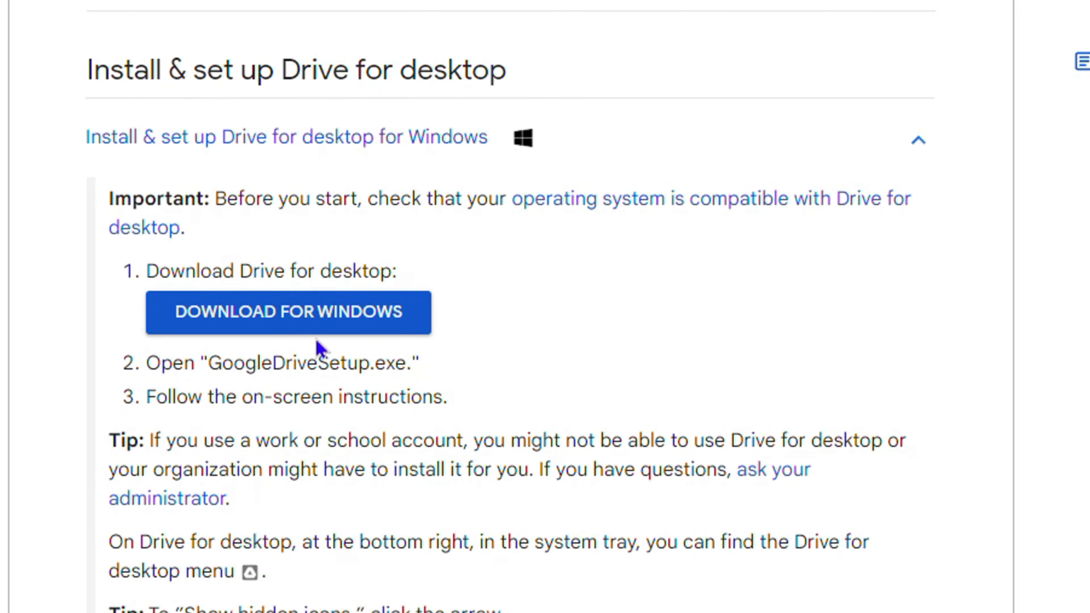
left_click(403, 156)
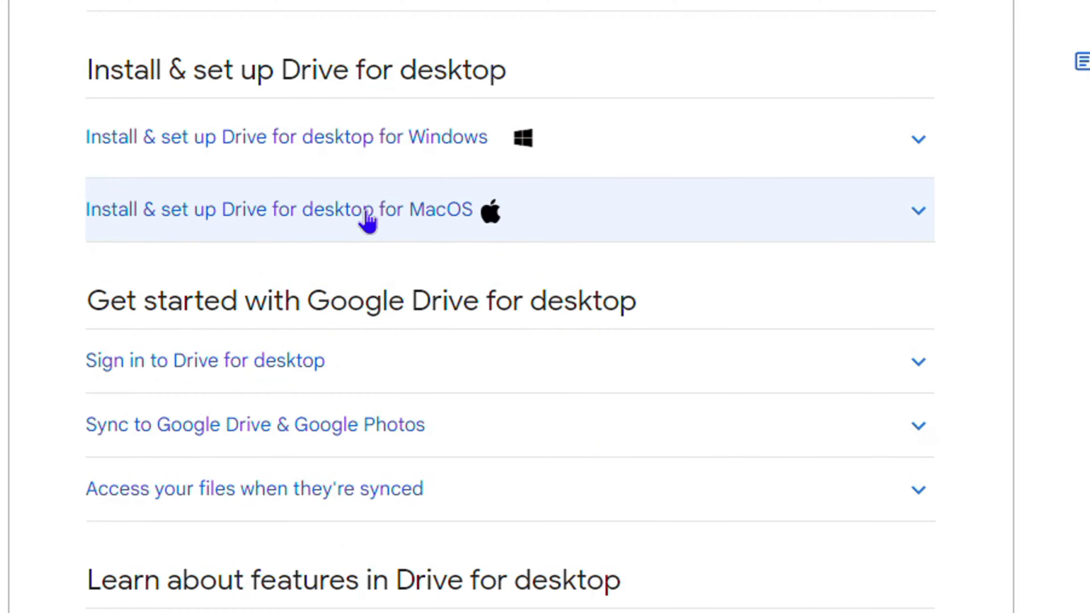
left_click(605, 209)
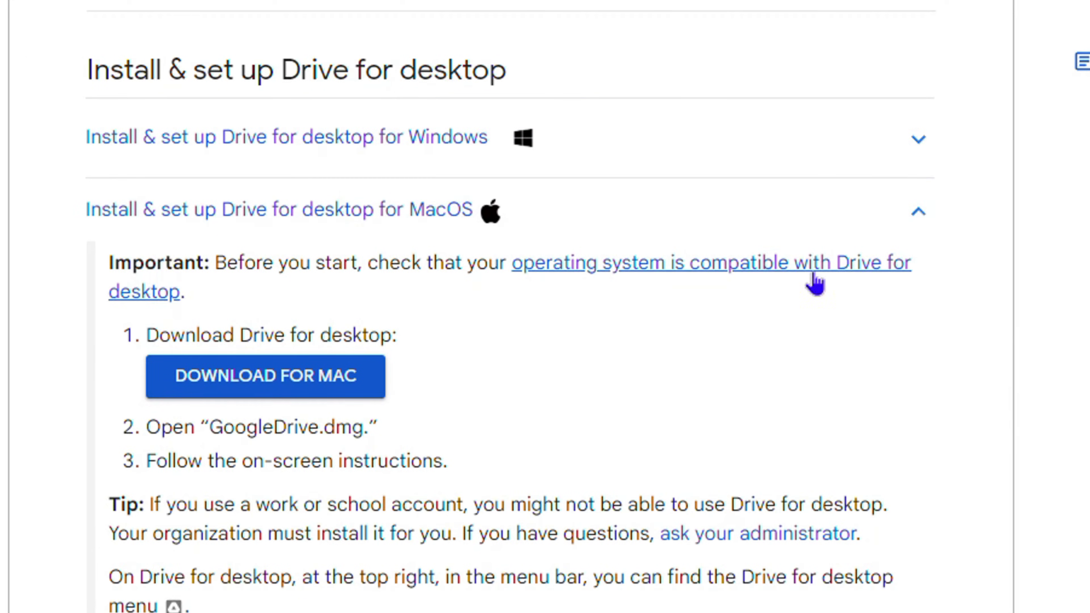
left_click(918, 217)
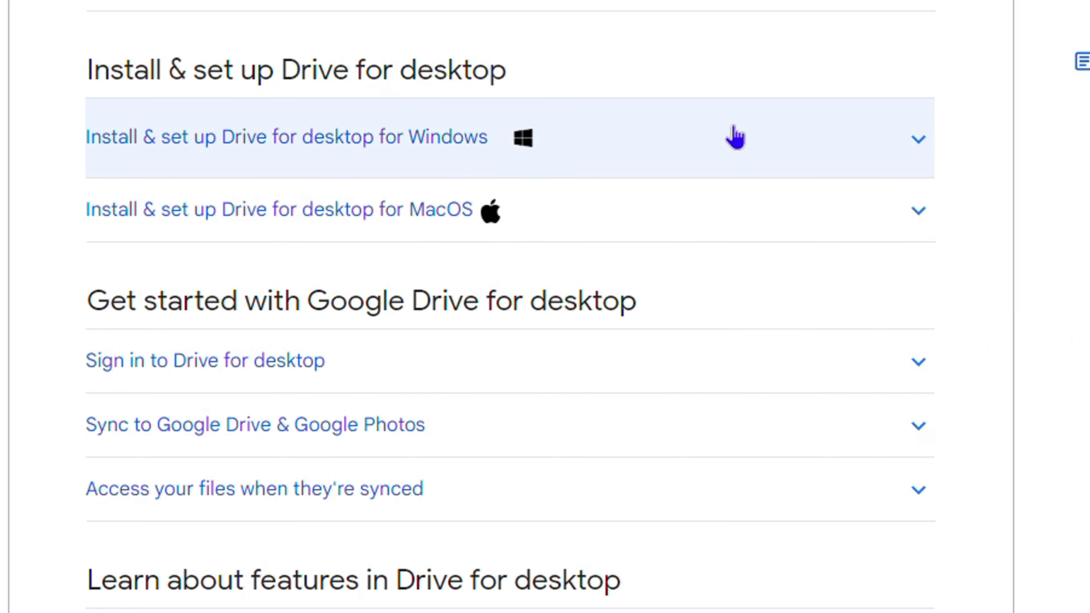
left_click(734, 137)
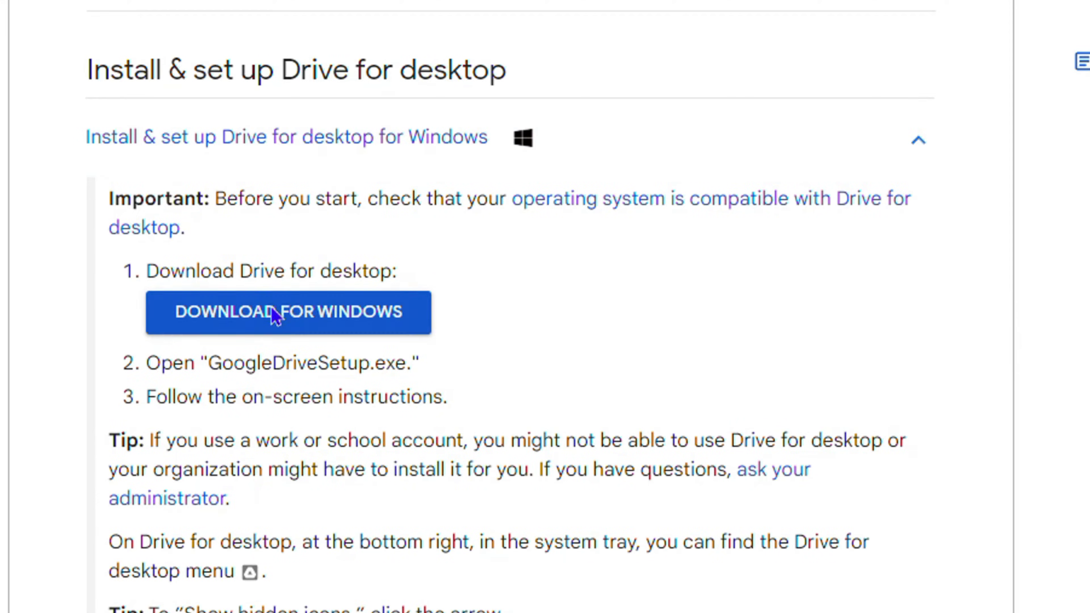
- Download GoogleDriveSetup.exe for Windows and bring up File Explorer
left_click(275, 315)
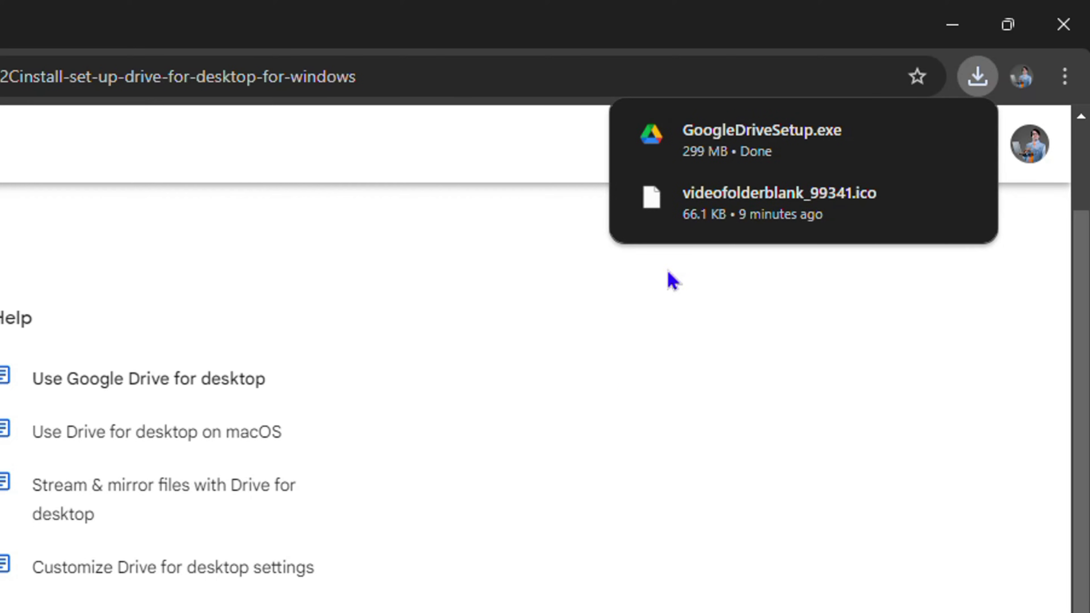
mouse_move(708, 129)
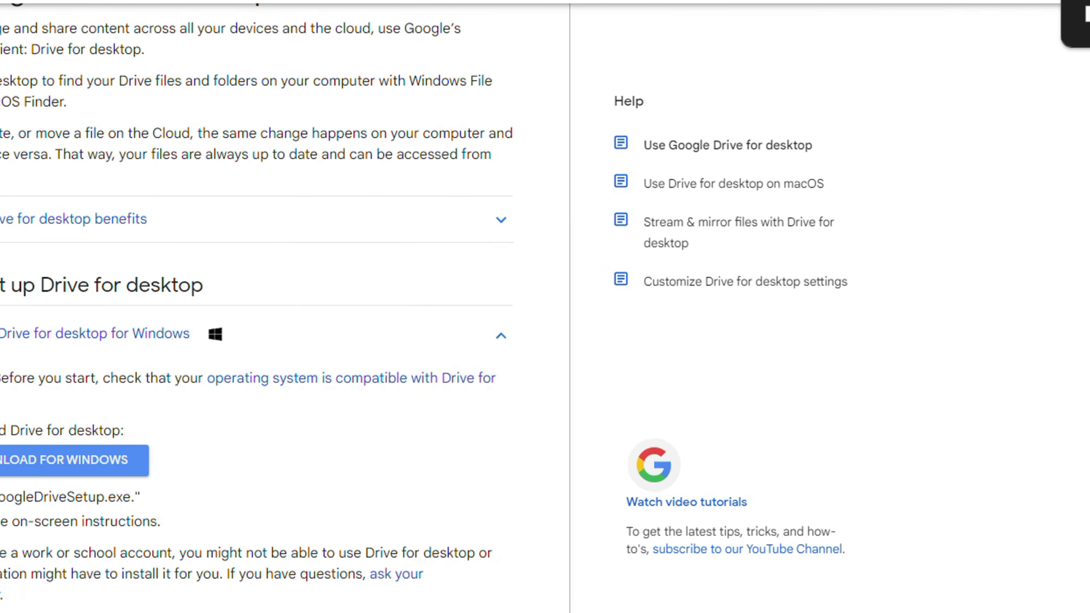
key("super+e")
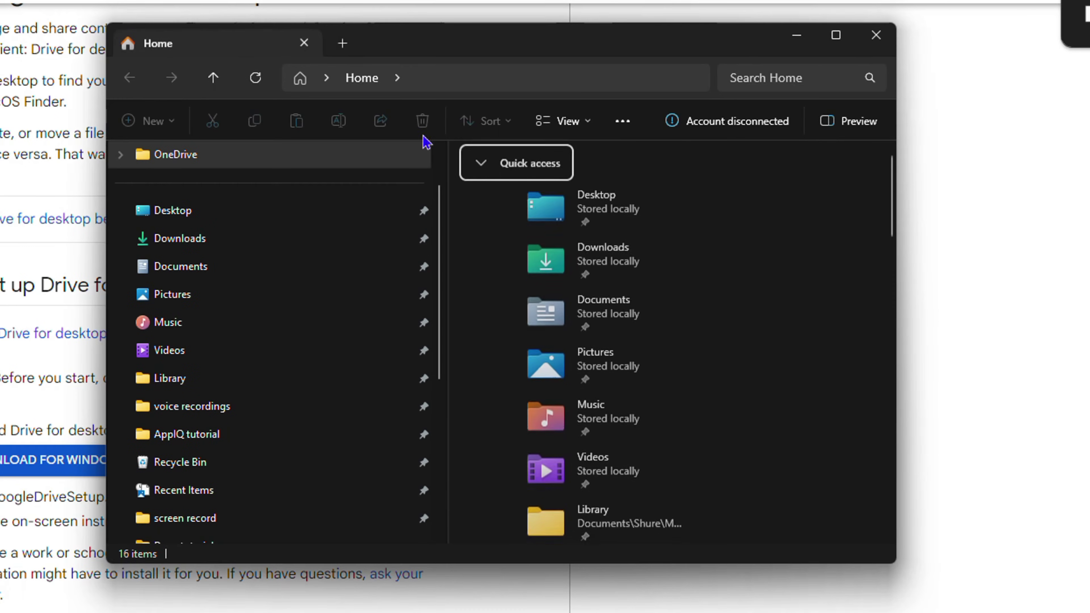
- Check Downloads, then view This PC listing Local Disk (C:) and Google Drive (G:)
left_click(223, 251)
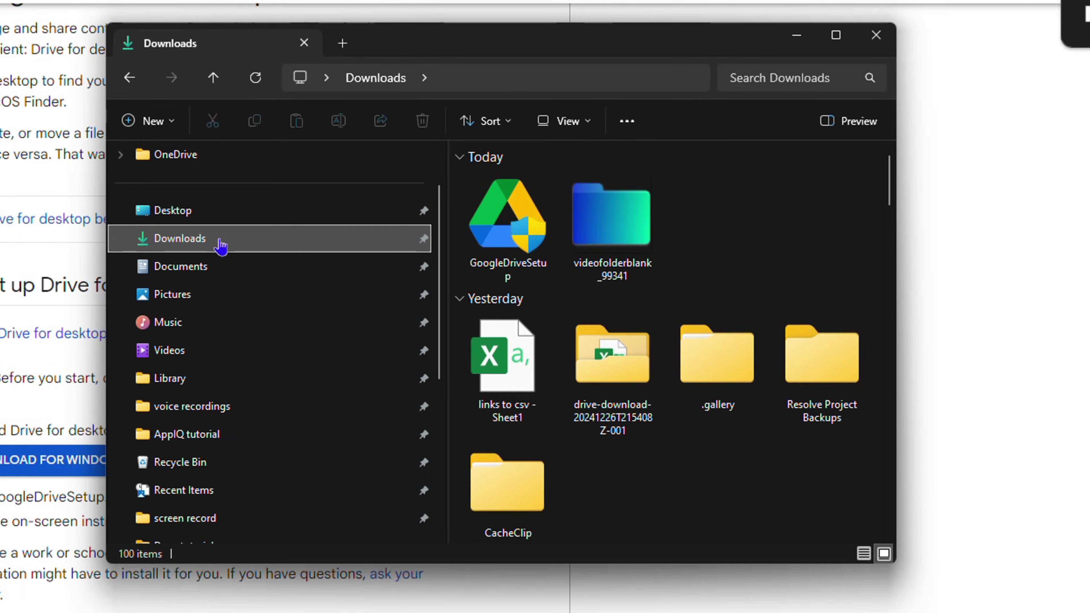
scroll(207, 347, "down", 2)
scroll(170, 472, "down", 2)
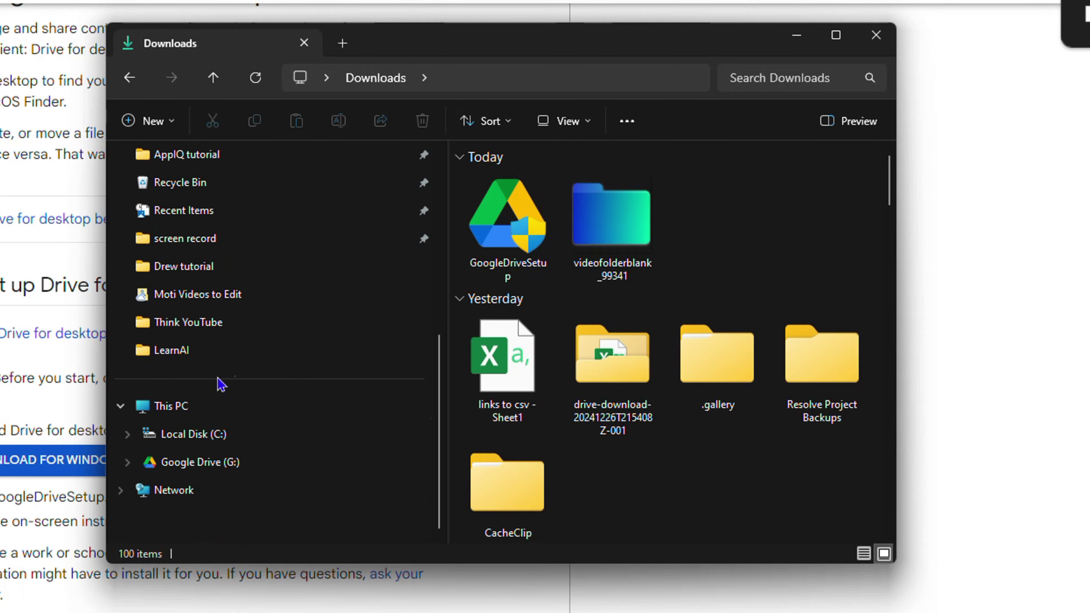
left_click(172, 408)
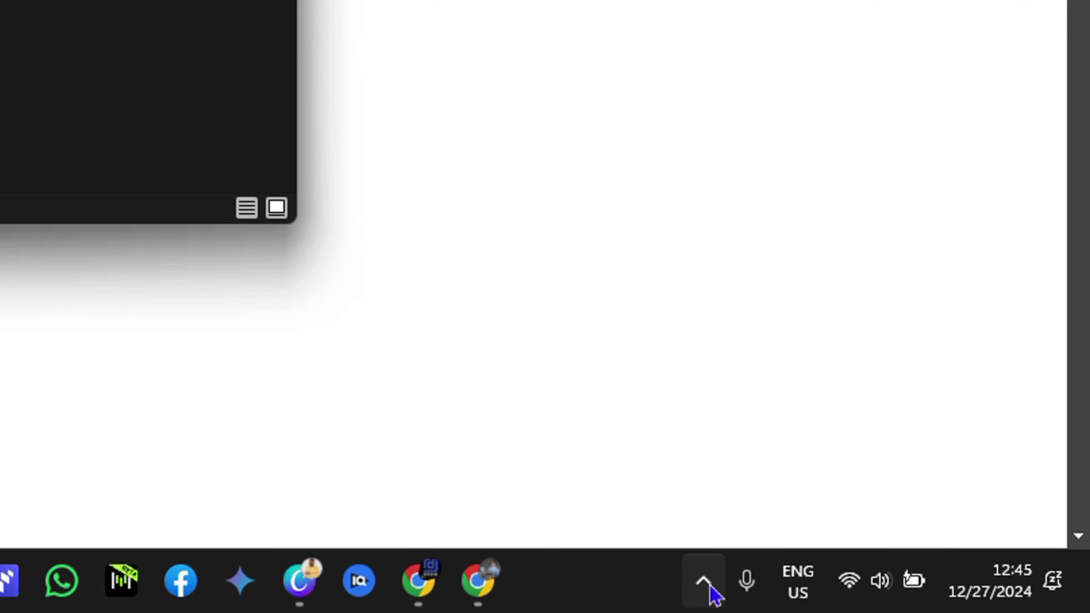
- Browse the synced files in Google Drive (G:) > My Drive
left_click(710, 589)
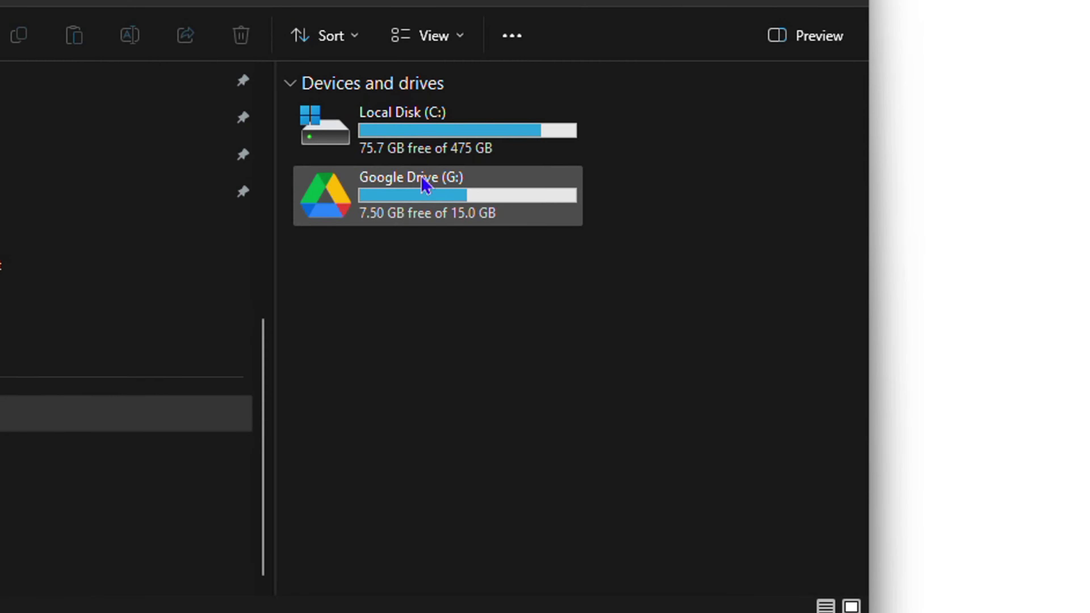
double_click(304, 158)
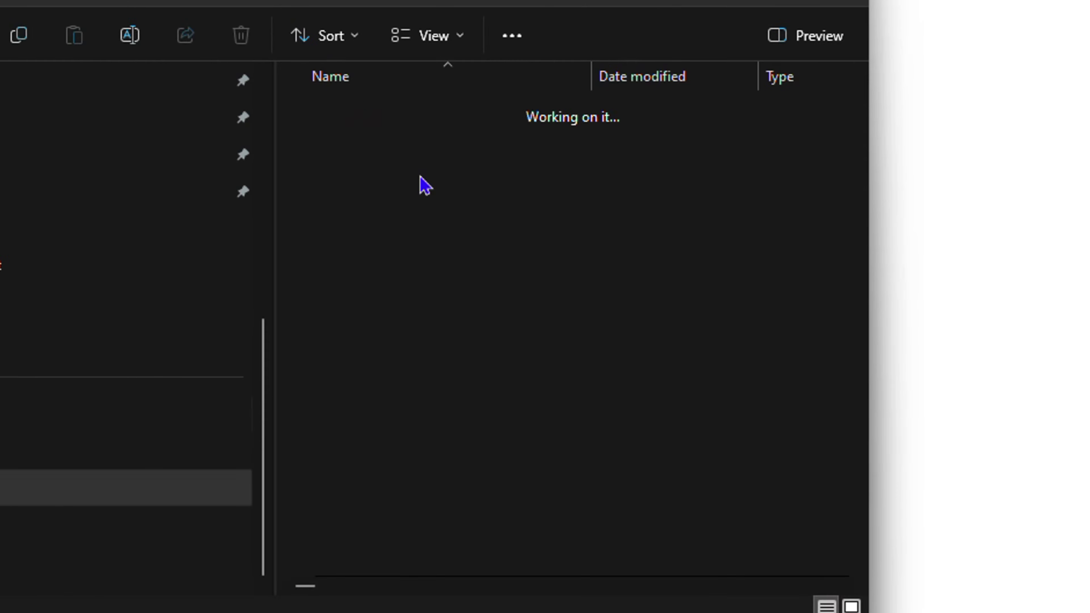
double_click(367, 114)
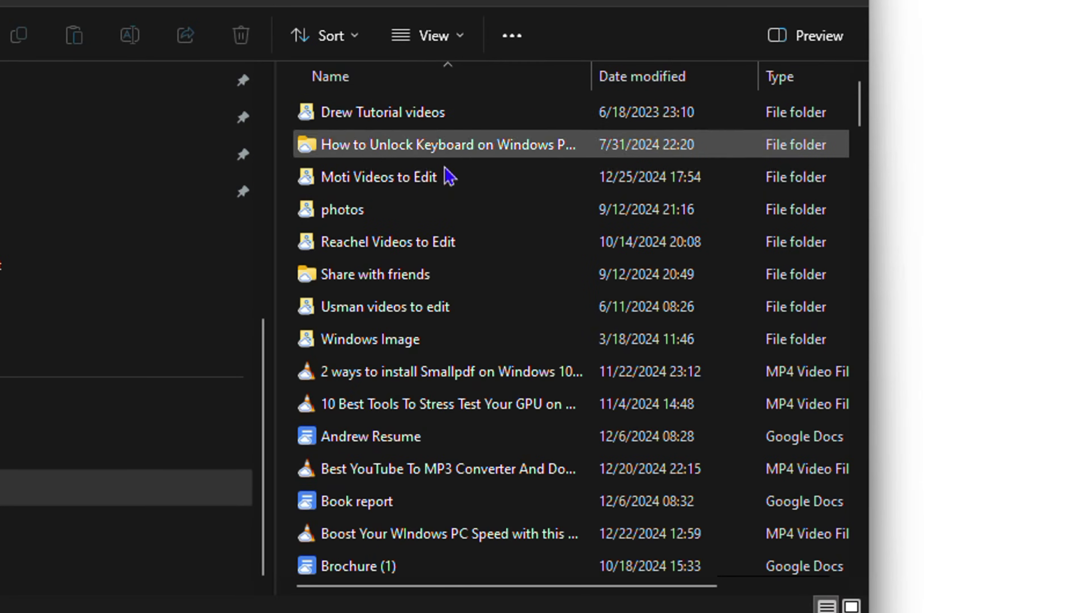
scroll(496, 469, "down", 15)
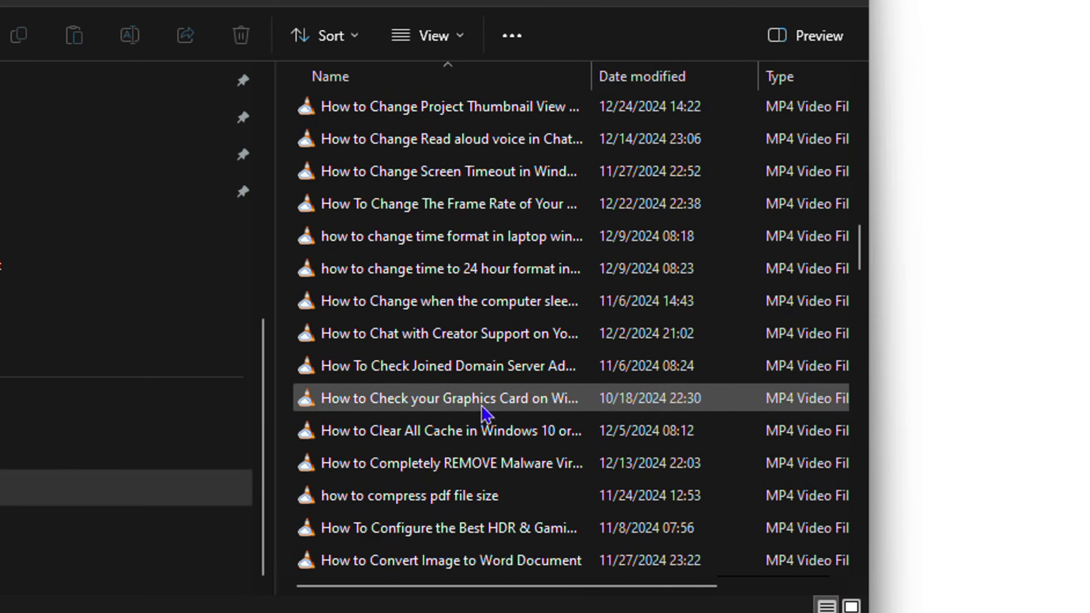
scroll(484, 414, "up", 7)
scroll(484, 433, "up", 8)
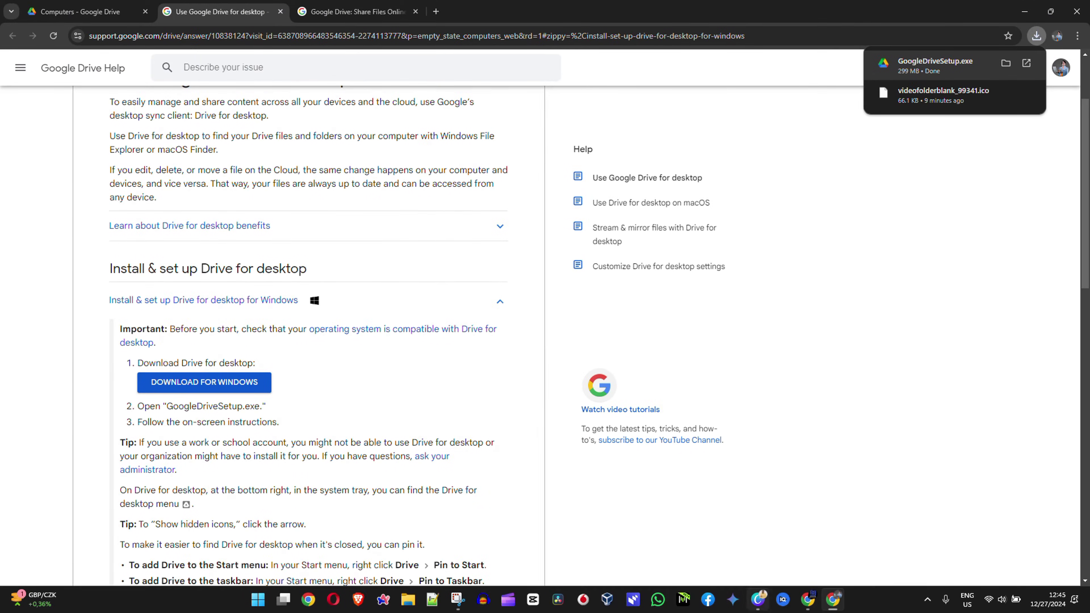
- Open a new Chrome window from the taskbar, then minimize it
mouse_move(816, 605)
right_click(806, 601)
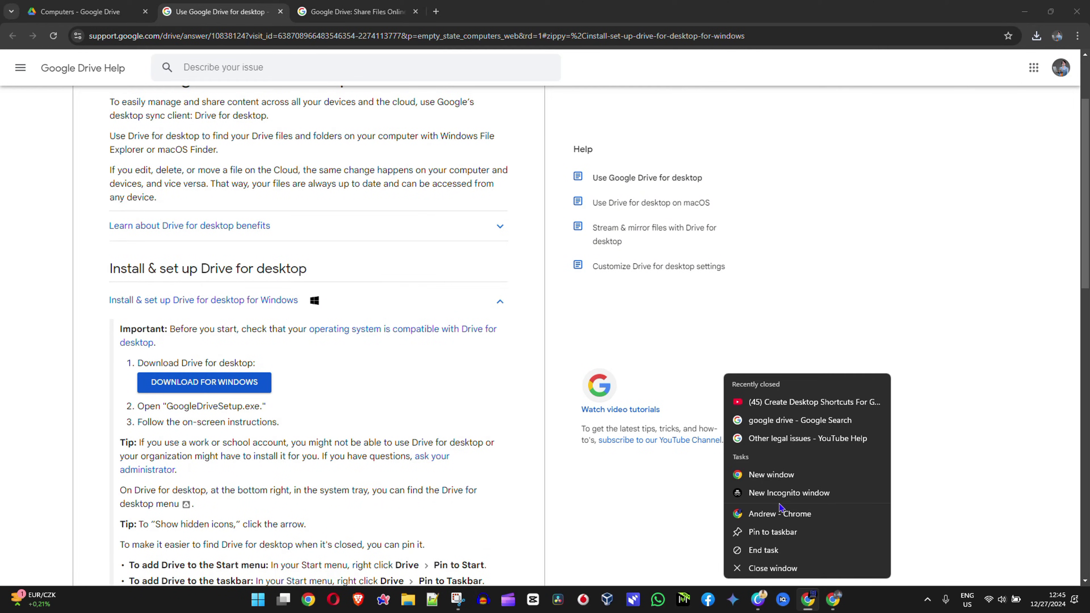
left_click(778, 474)
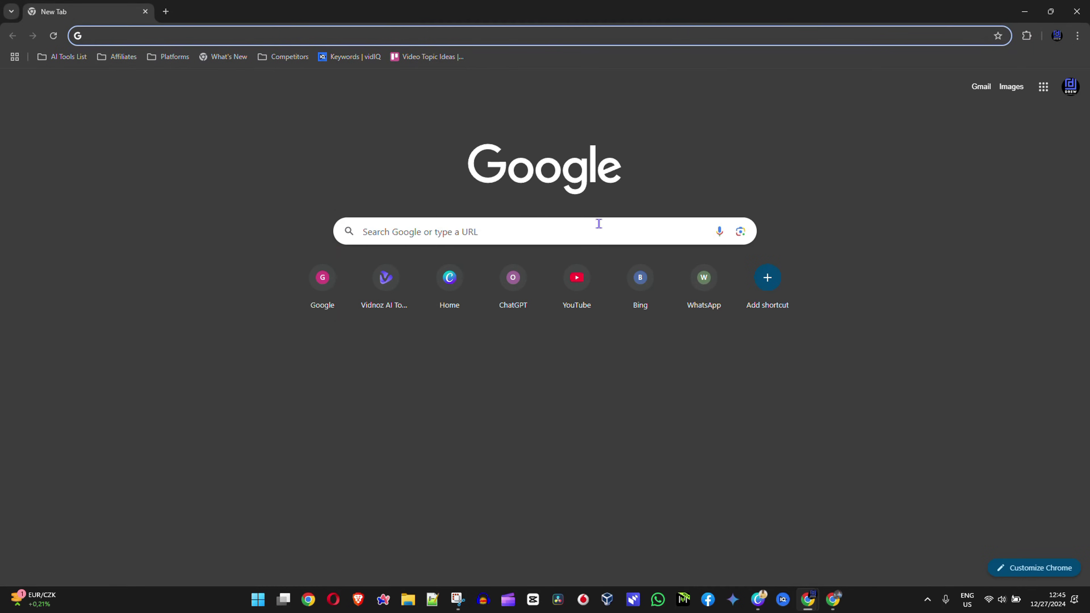
left_click(1026, 12)
- Create a new desktop folder named test, then launch File Explorer with Win+E
left_click(1025, 12)
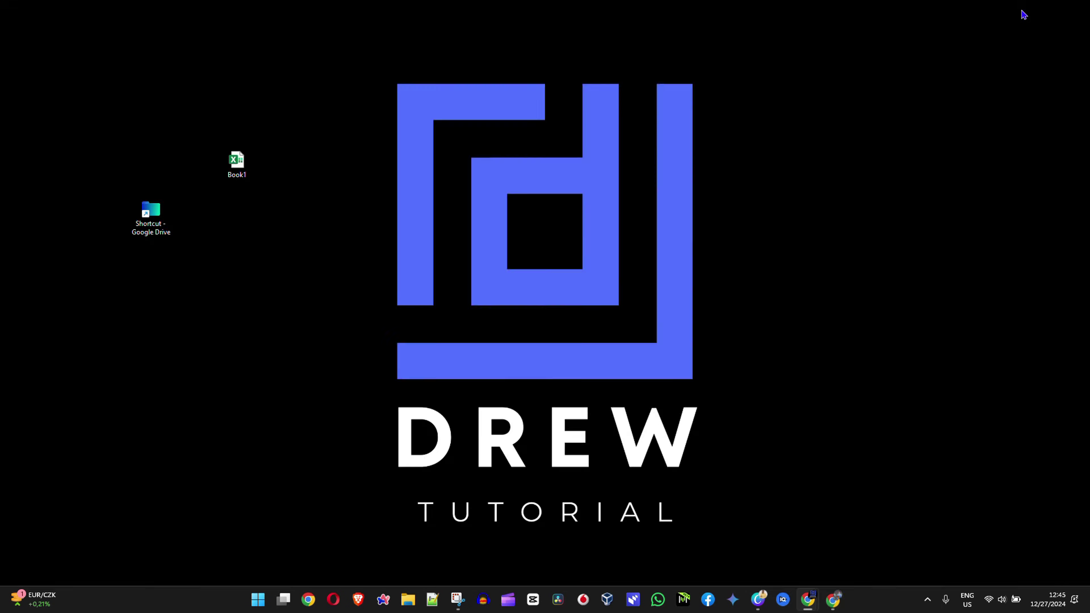
left_click(151, 215)
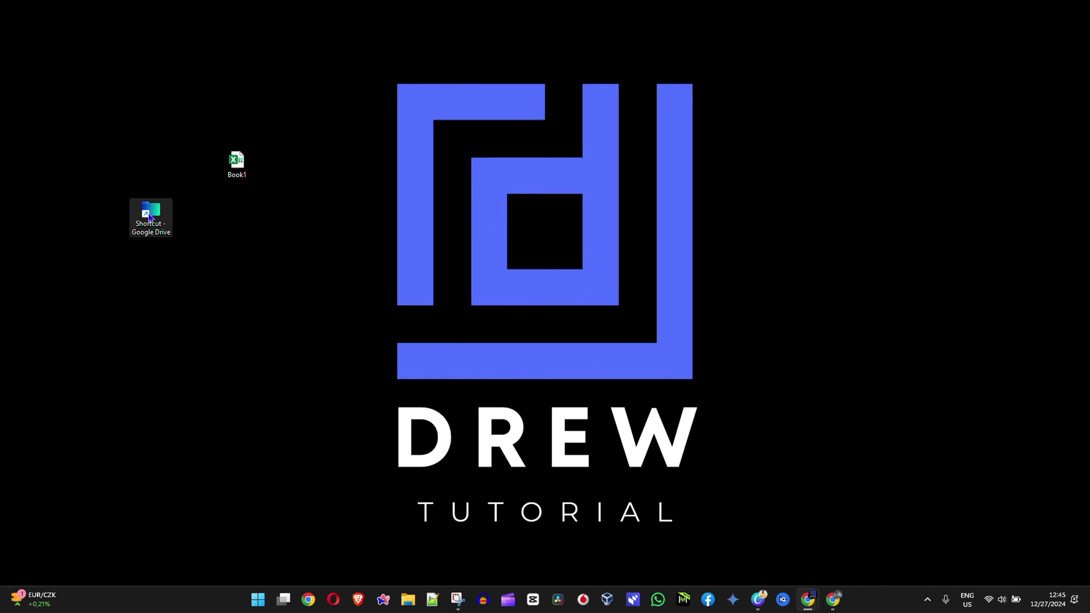
right_click(246, 400)
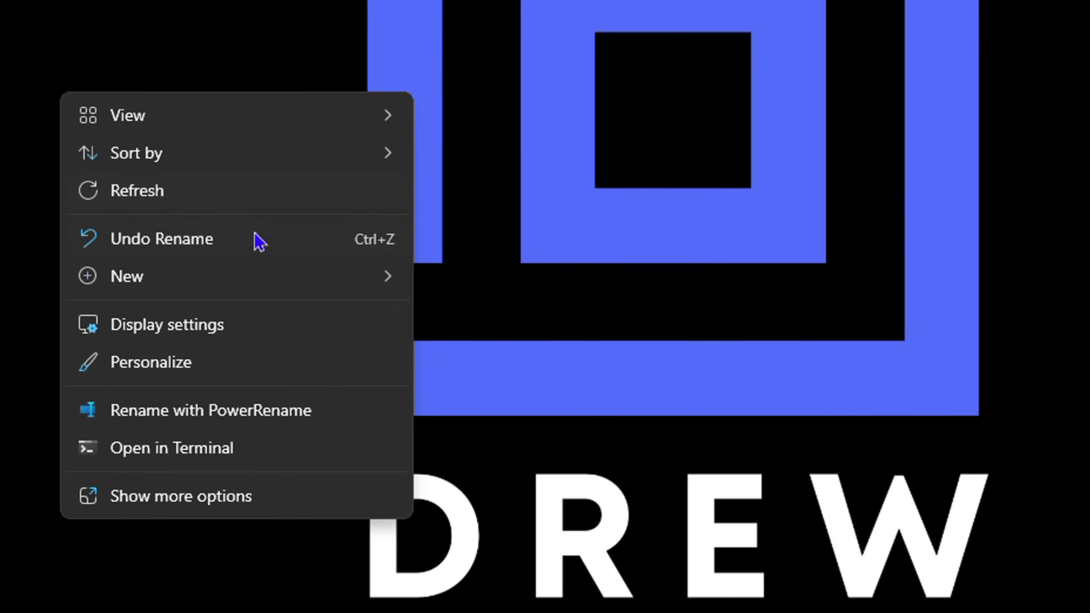
mouse_move(202, 281)
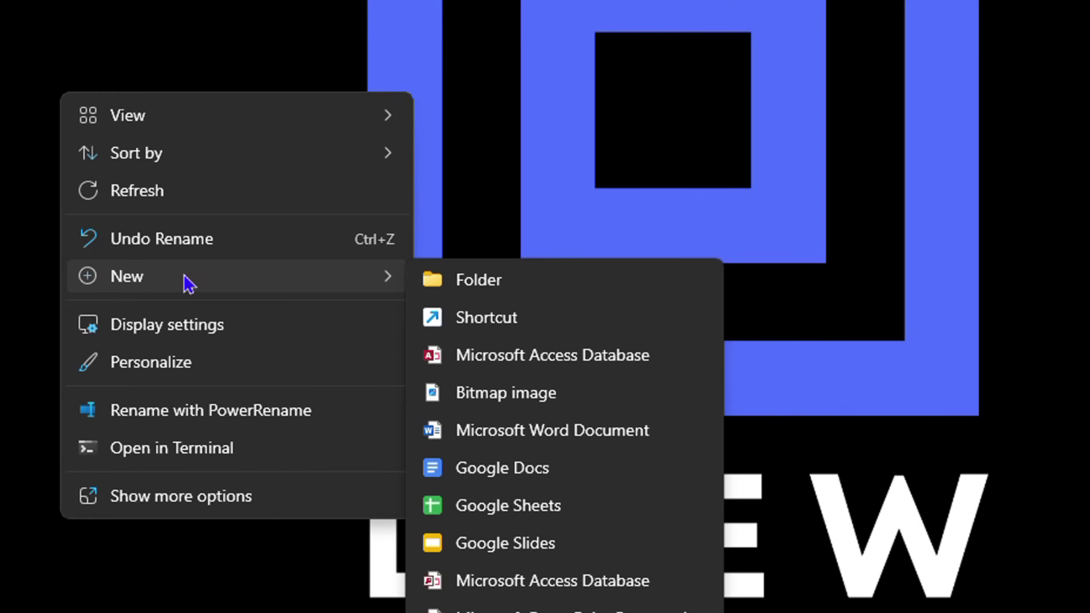
left_click(471, 281)
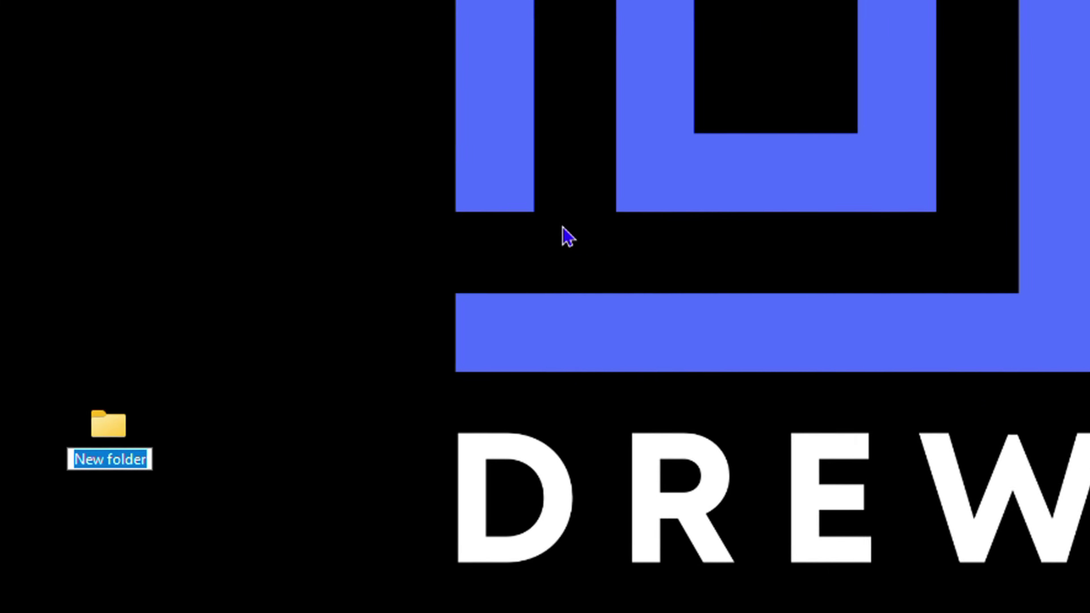
type("test")
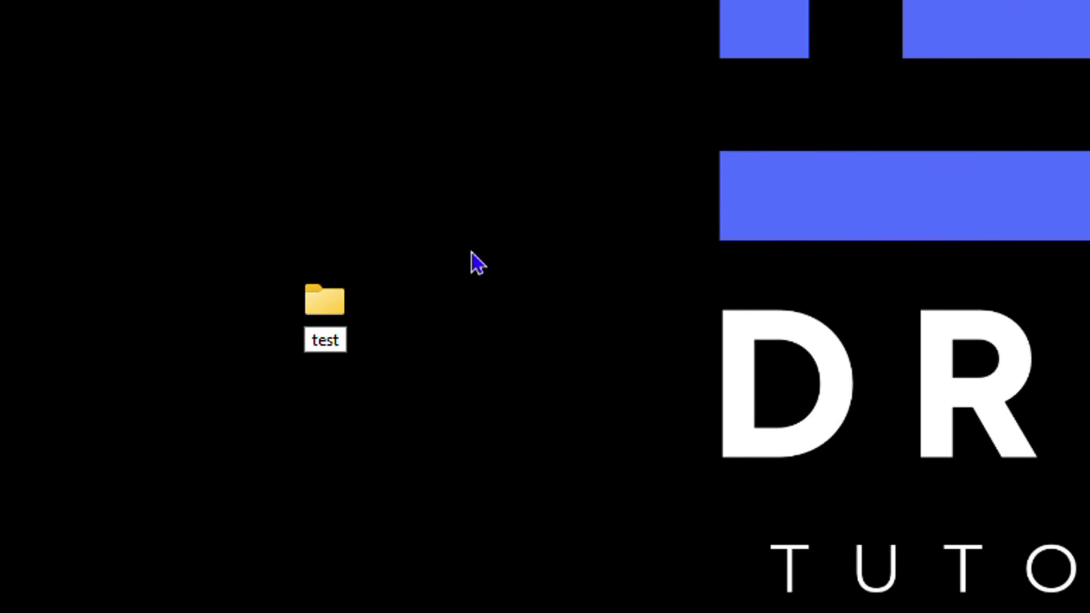
key("Return")
left_click(369, 310)
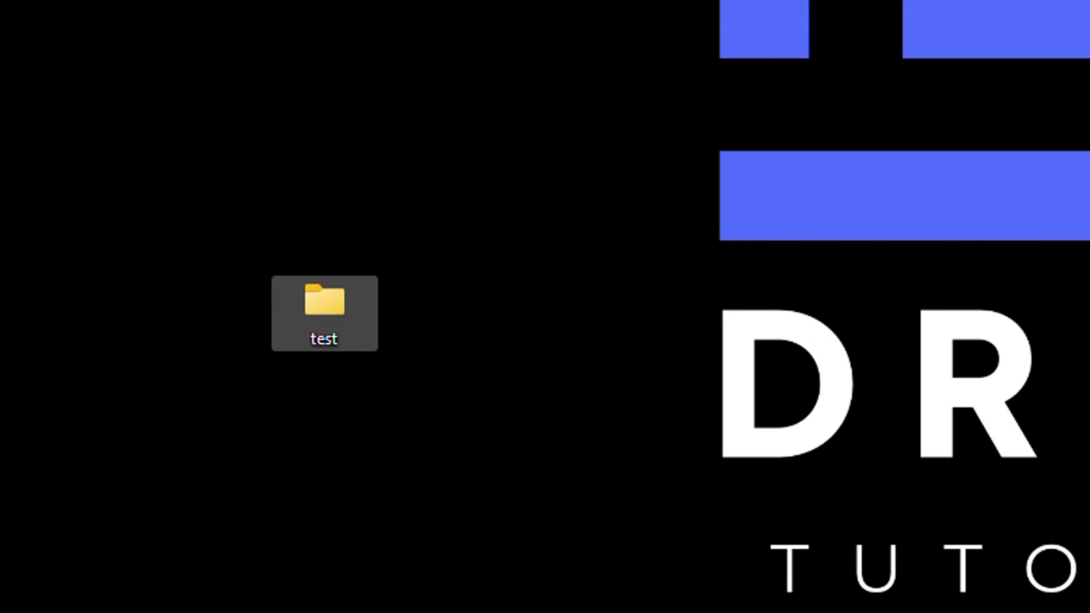
left_click(977, 418)
key("super+e")
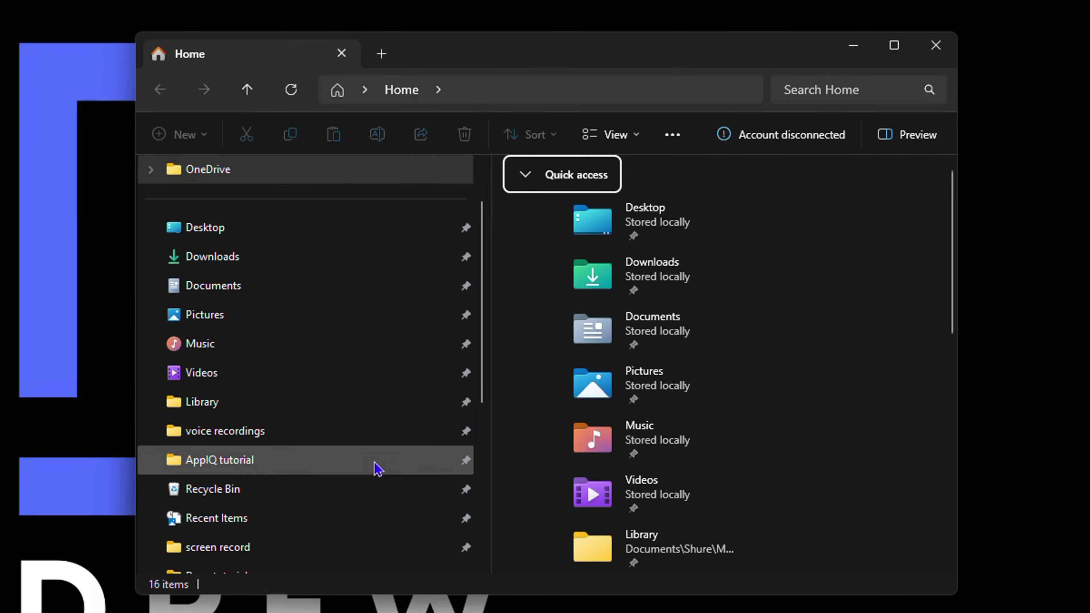
- Drag the desktop test folder into Google Drive (G:) > My Drive, then dismiss the activity panel
scroll(506, 422, "down", 3)
left_click(191, 432)
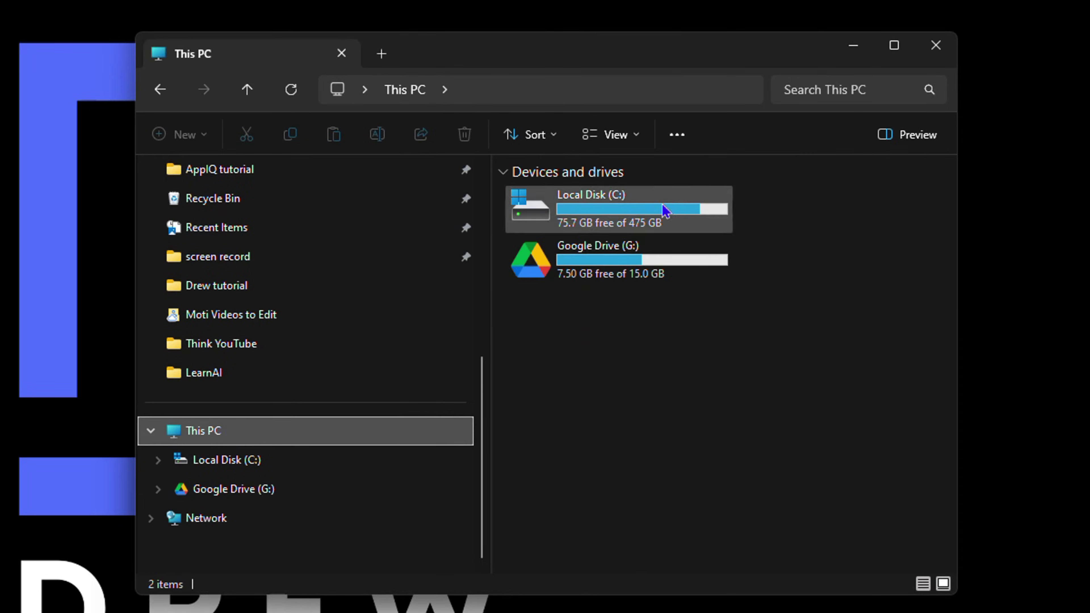
left_click(628, 254)
double_click(626, 251)
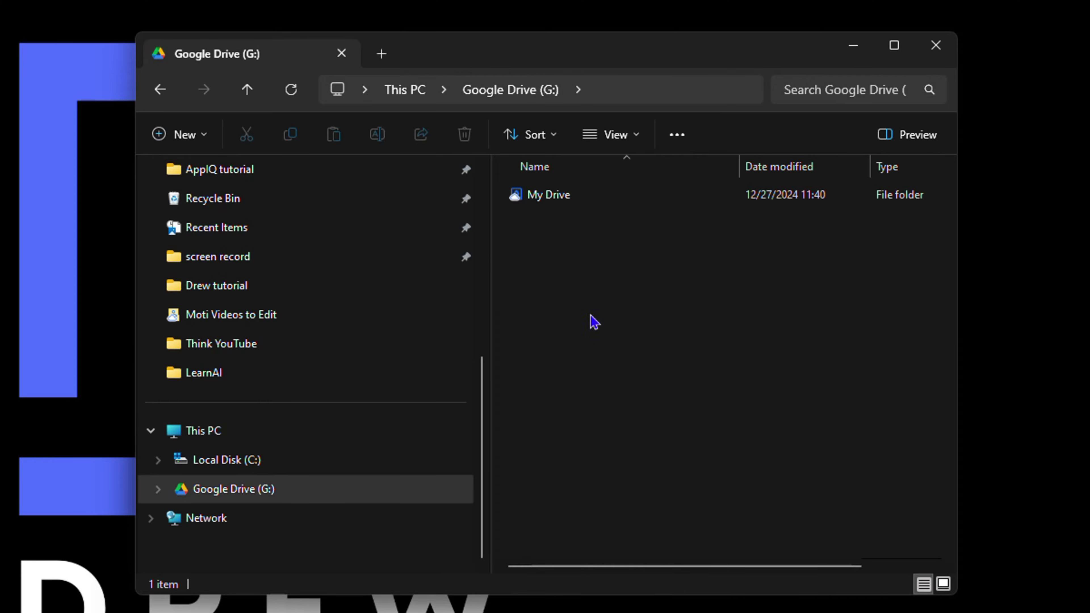
double_click(553, 198)
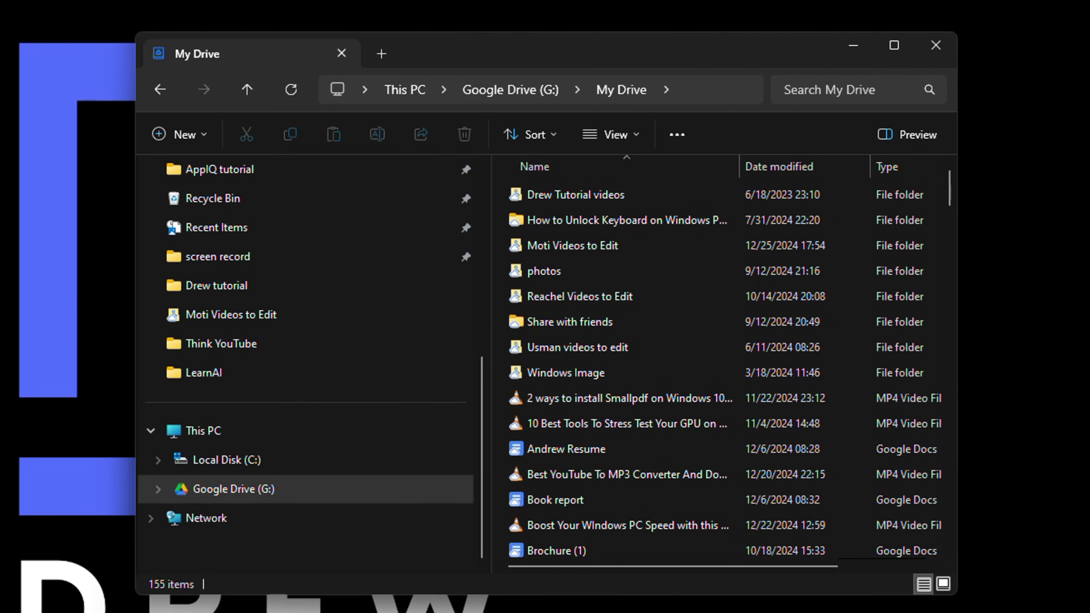
left_click_drag(185, 603, 635, 558)
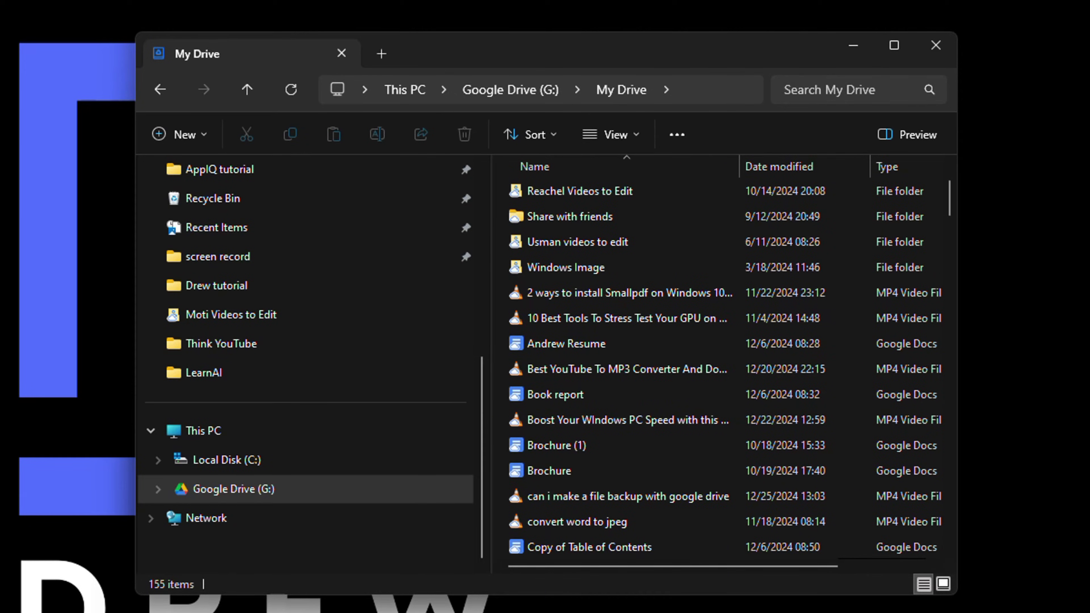
left_click_drag(125, 487, 635, 429)
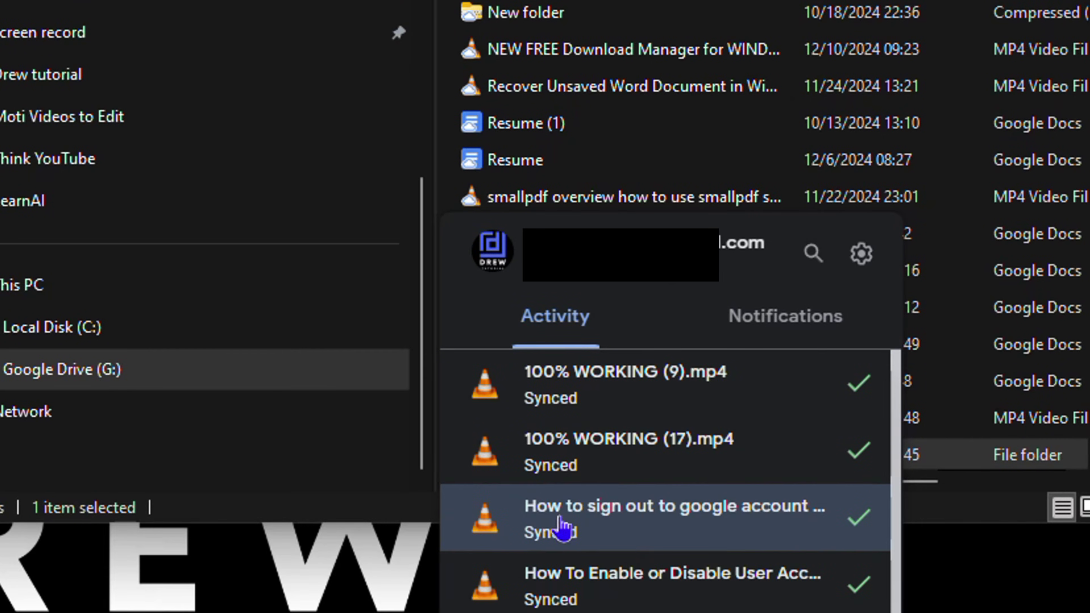
left_click(520, 516)
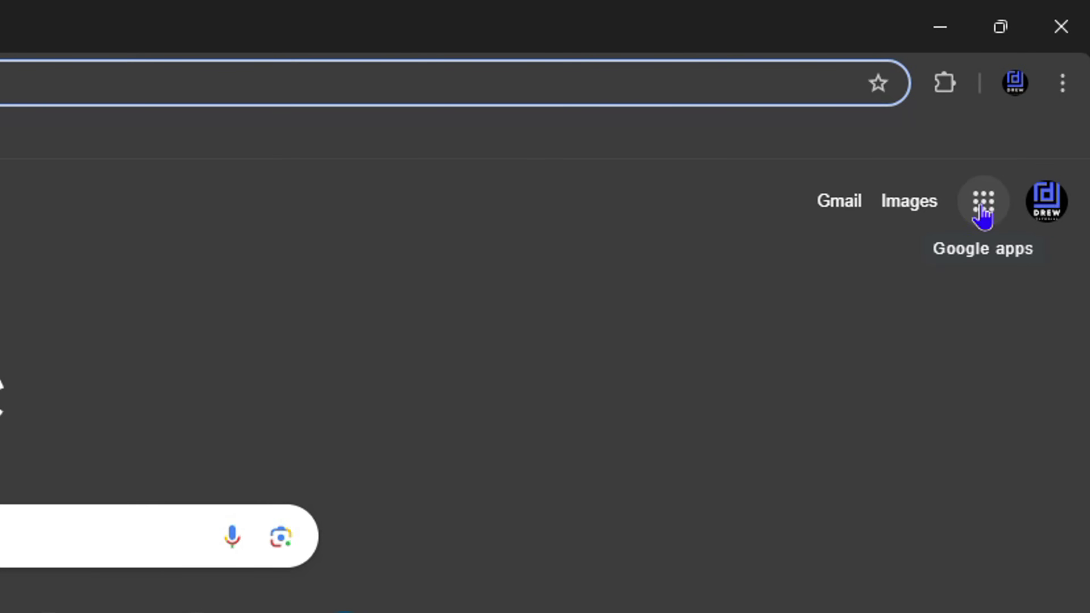
- Go to Google Drive on the web and look inside the test folder
left_click(982, 217)
left_click(982, 217)
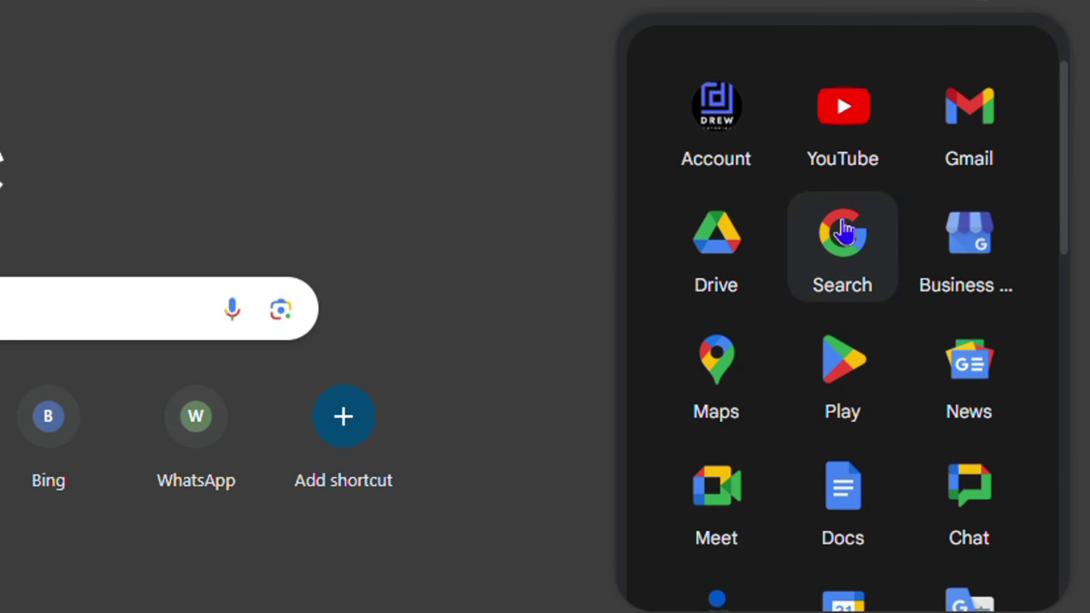
left_click(707, 254)
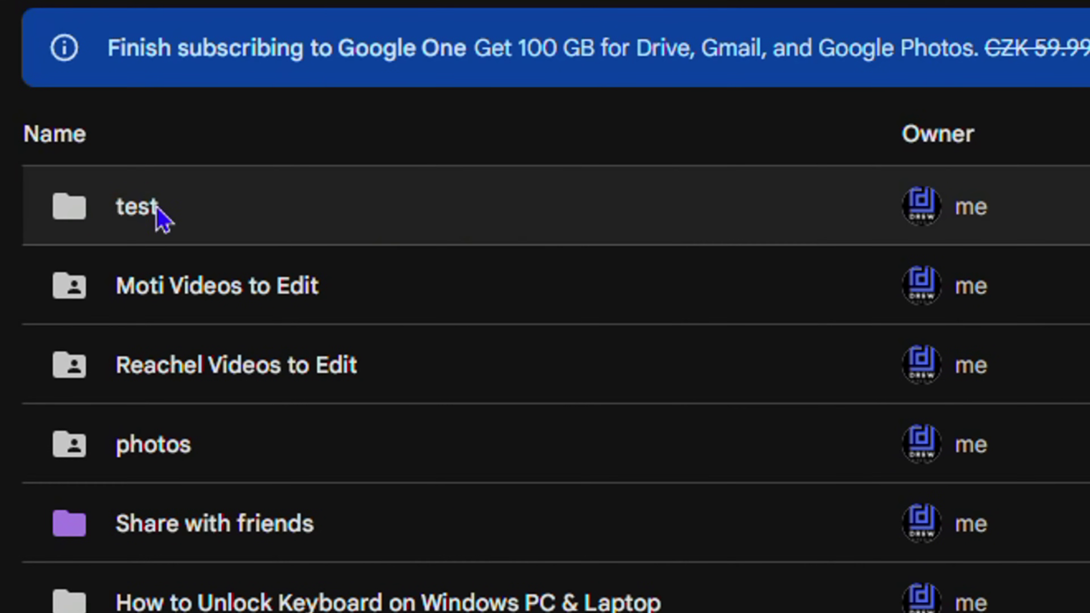
left_click(157, 211)
double_click(157, 209)
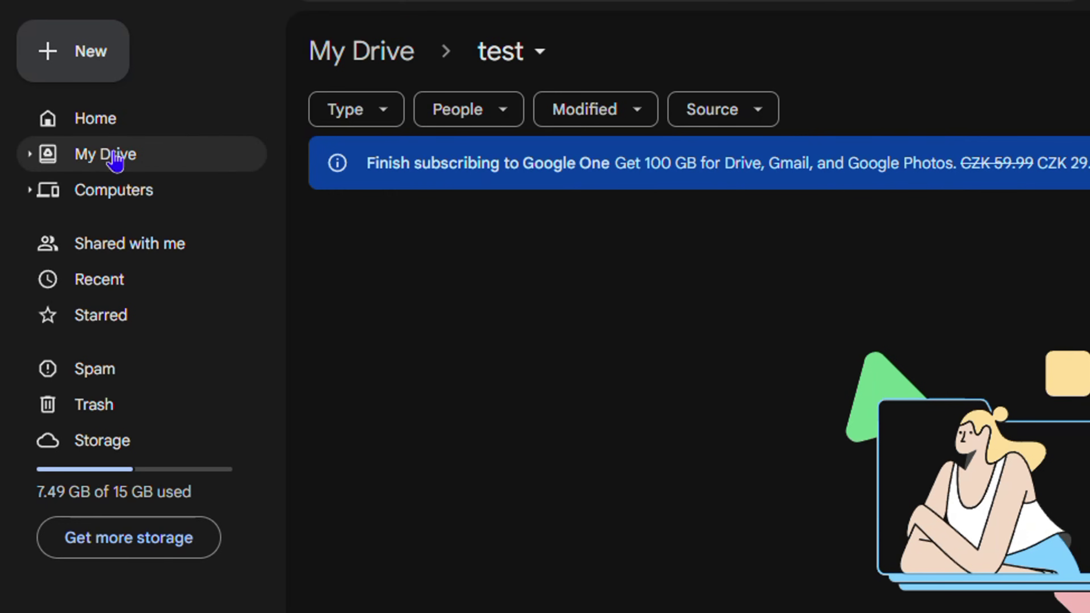
left_click(115, 161)
- Delete the test folder from web My Drive and show the desktop
left_click(393, 269)
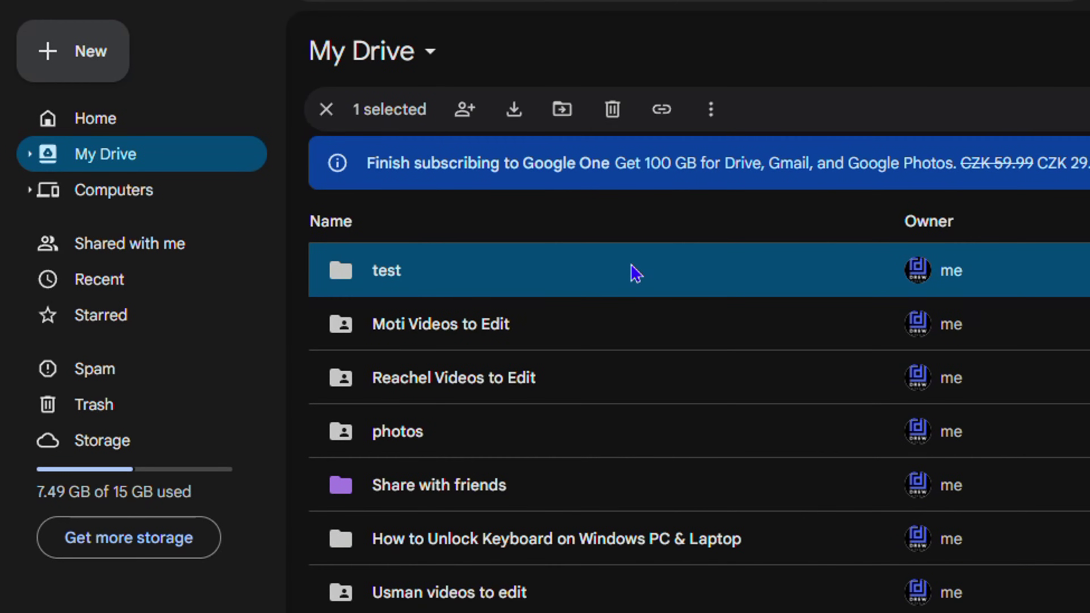
key("Delete")
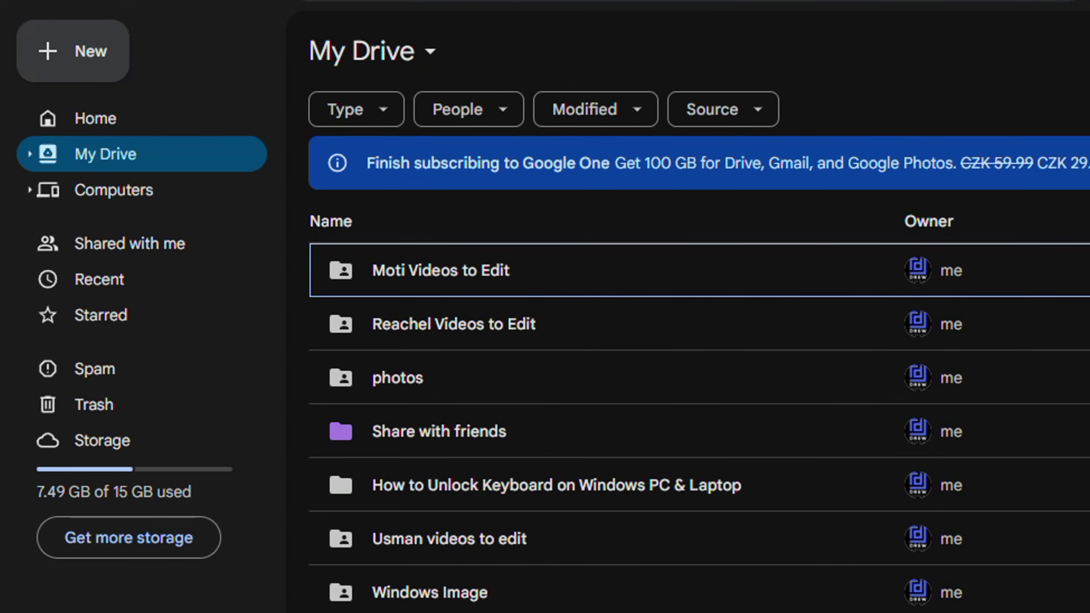
key("super+d")
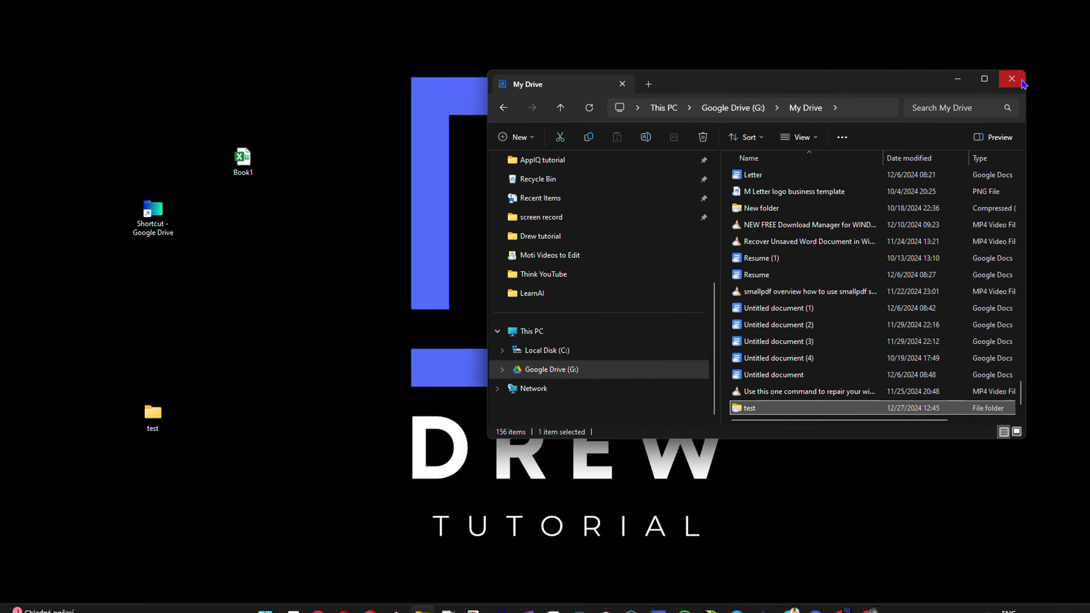
key("super+d")
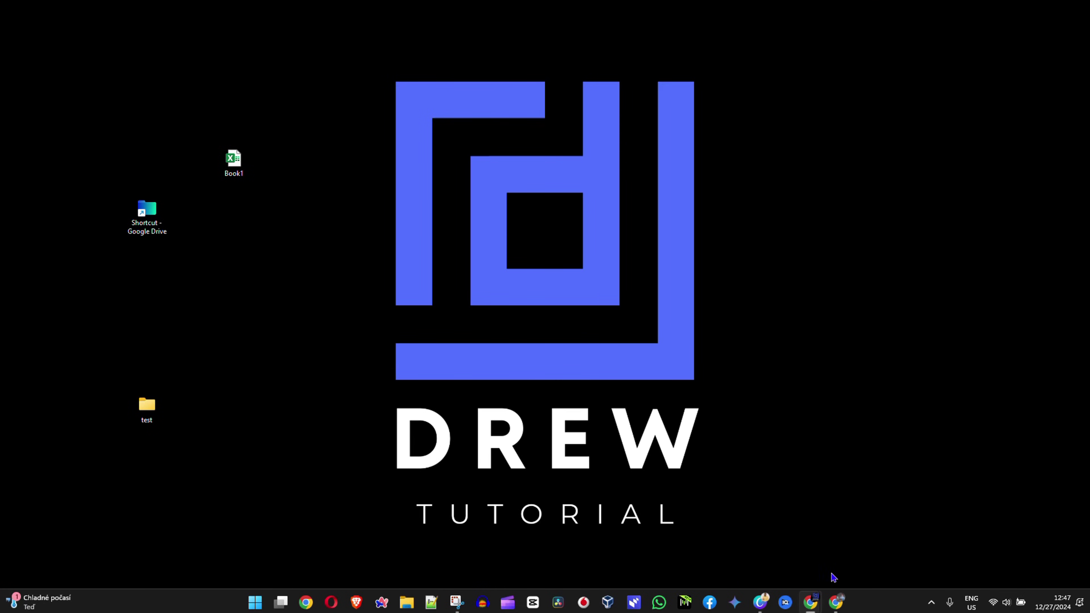
- Open Google Drive for desktop's Preferences from its system tray icon
left_click(932, 603)
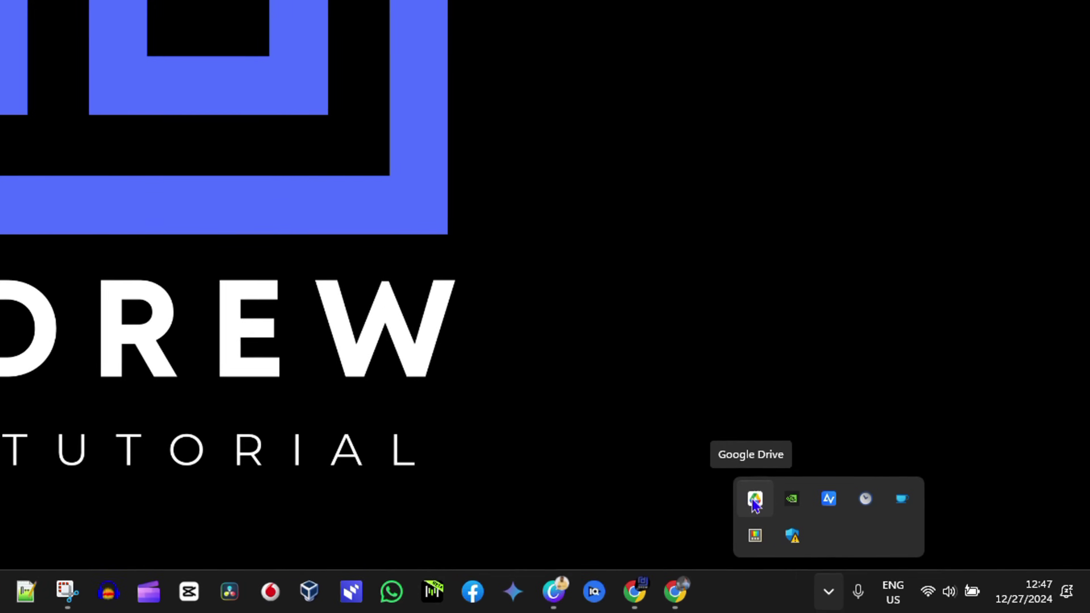
left_click(725, 489)
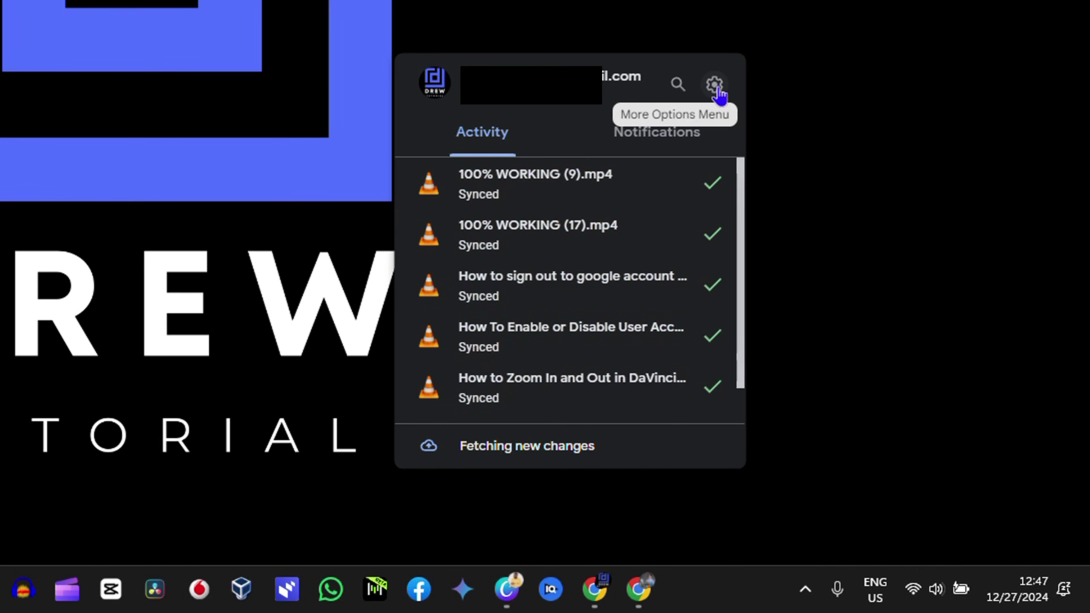
left_click(719, 97)
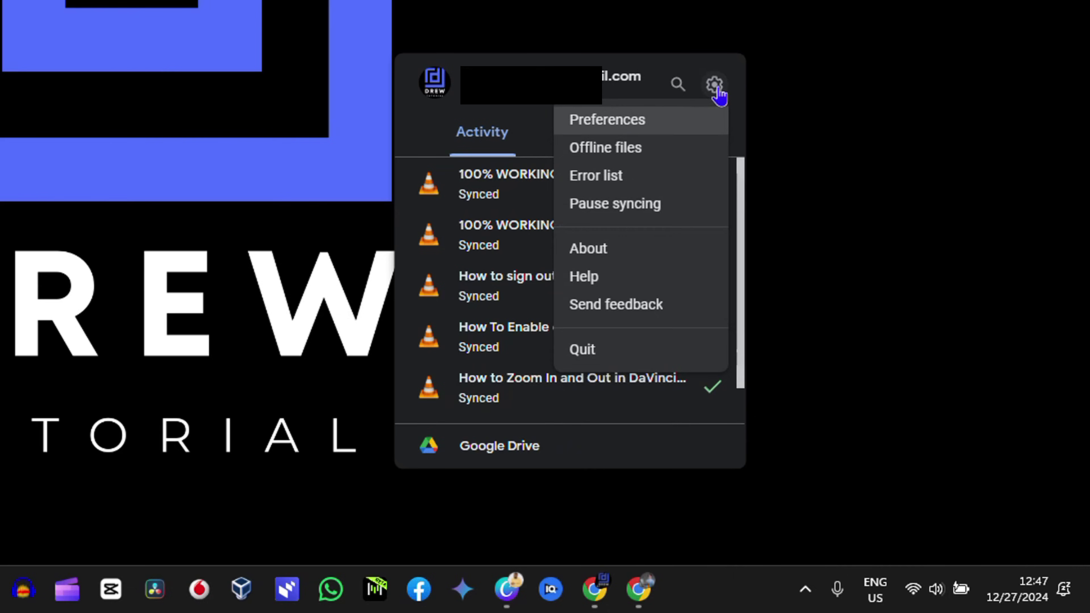
left_click(639, 122)
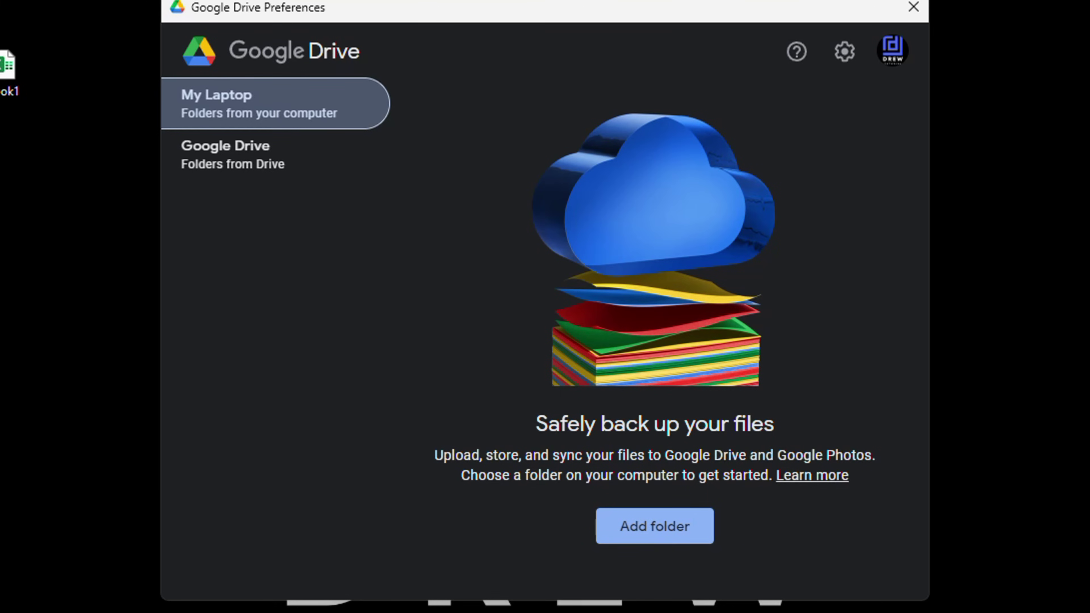
- Add the Desktop 'test' folder with Sync with Google Drive enabled, and save the change
left_click(666, 542)
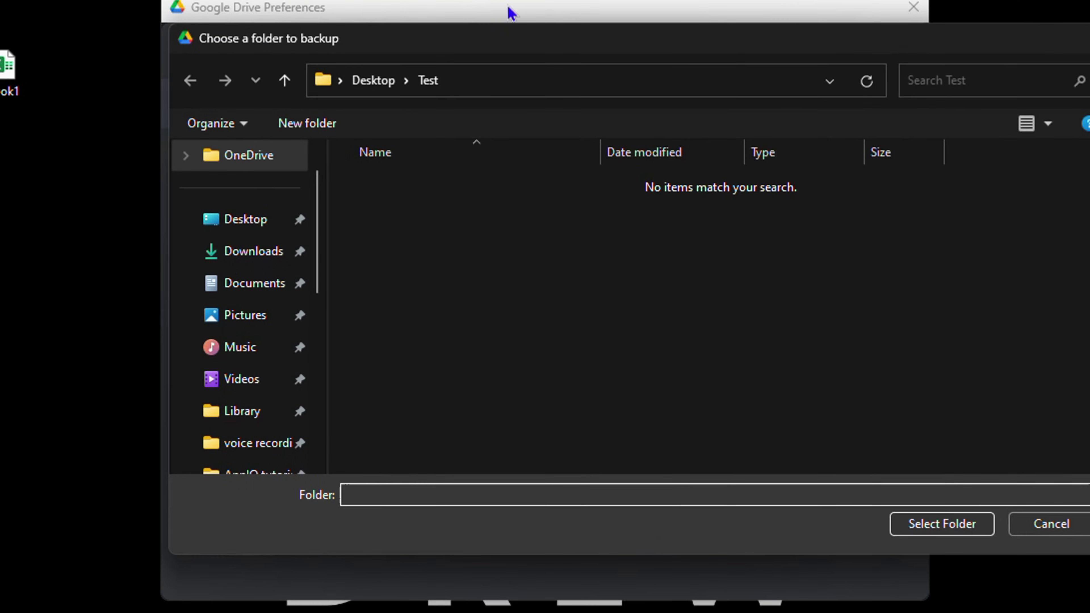
left_click(261, 235)
left_click(374, 413)
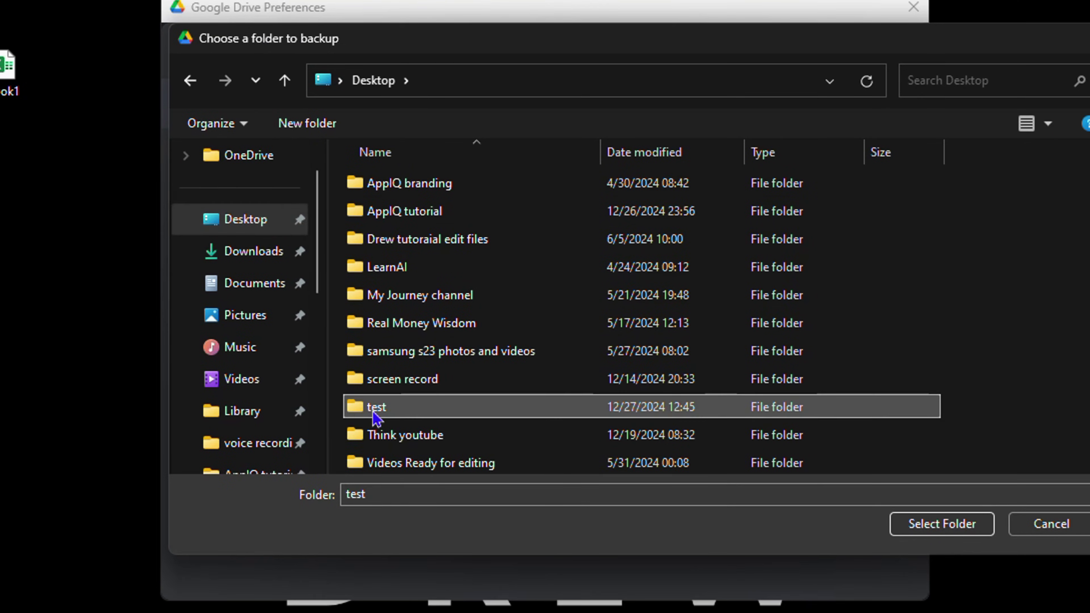
left_click(966, 528)
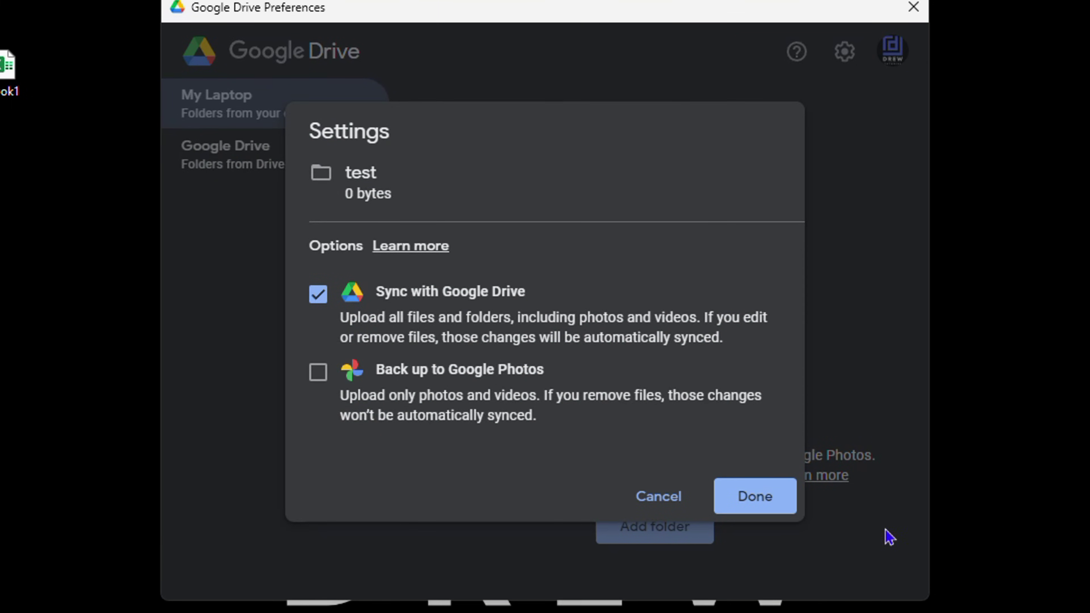
left_click(772, 499)
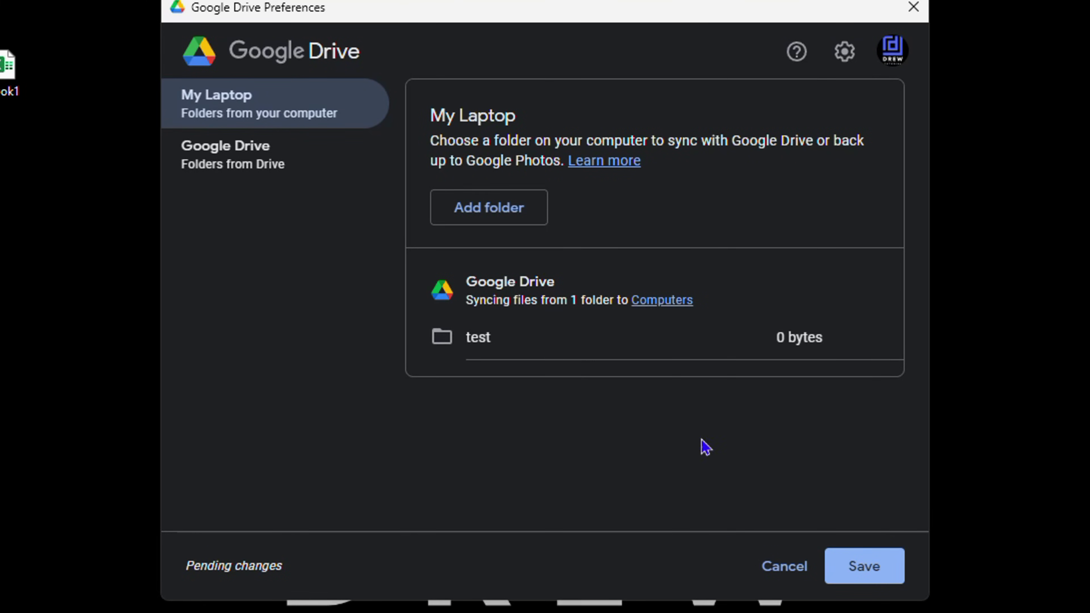
left_click(887, 577)
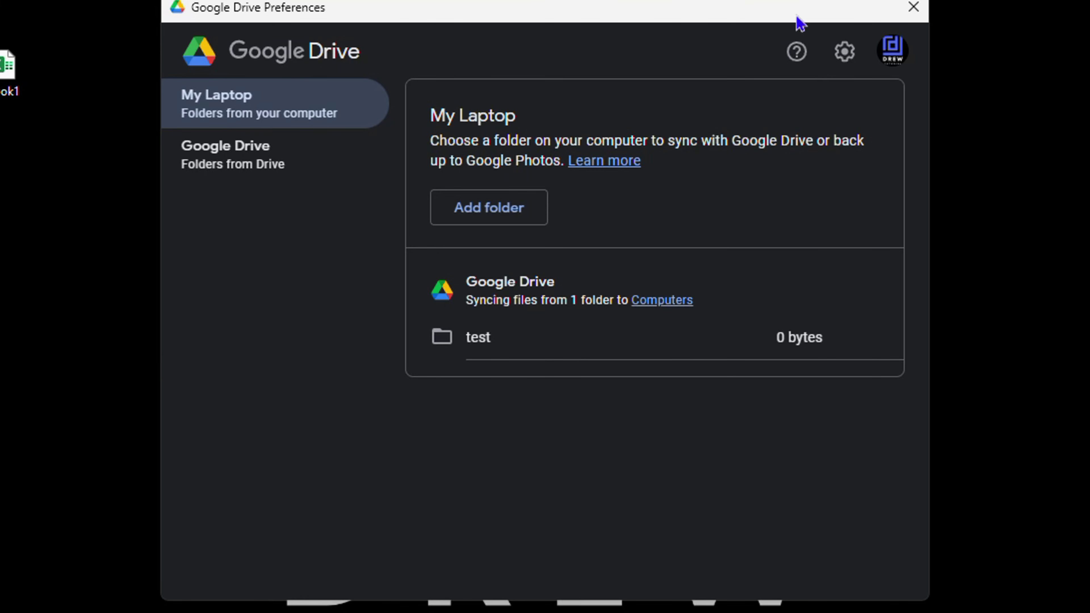
- Close Preferences, check the Drive tray panel lists test as Synced, and open the desktop test folder
left_click(923, 6)
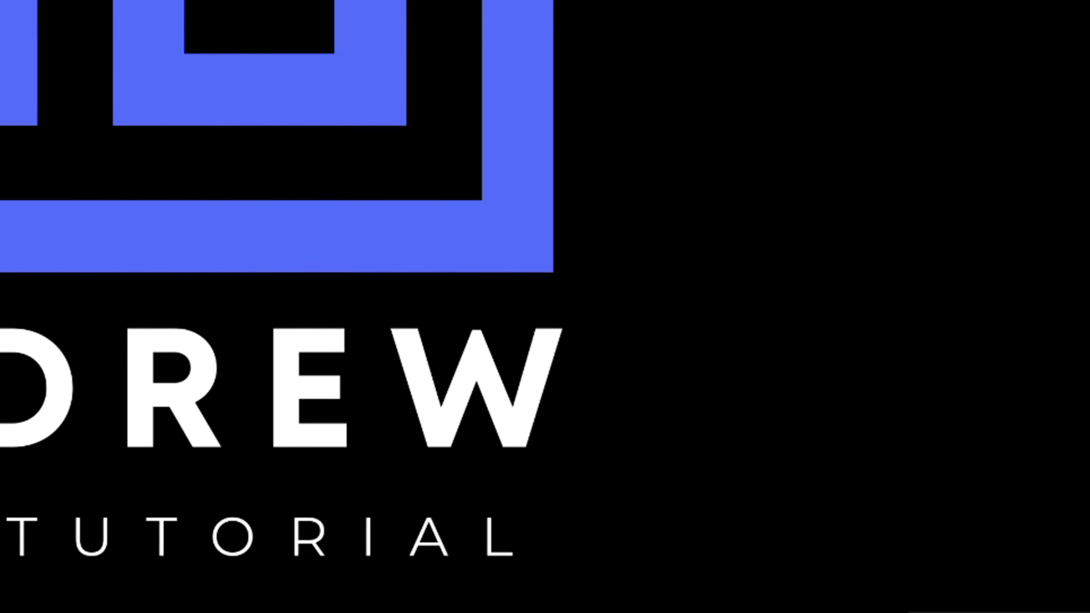
left_click(822, 584)
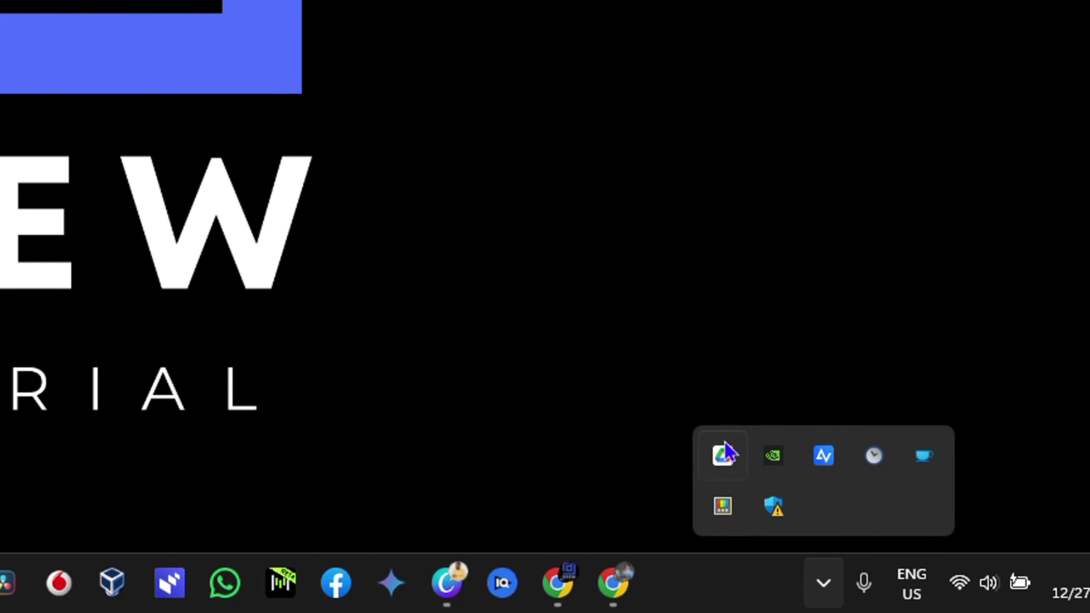
left_click(723, 456)
scroll(609, 241, "down", 3)
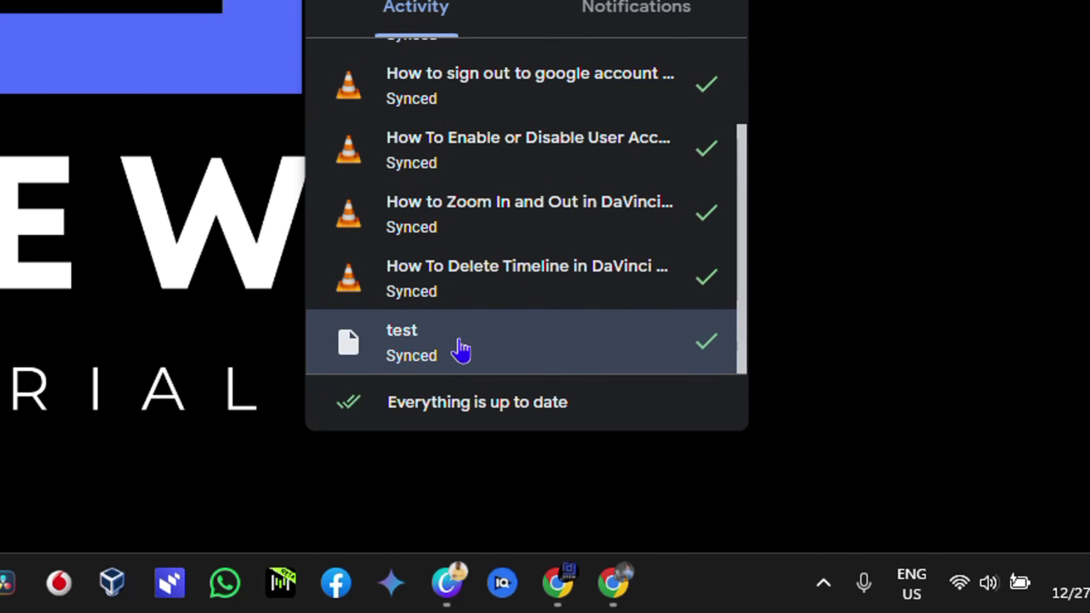
key("Escape")
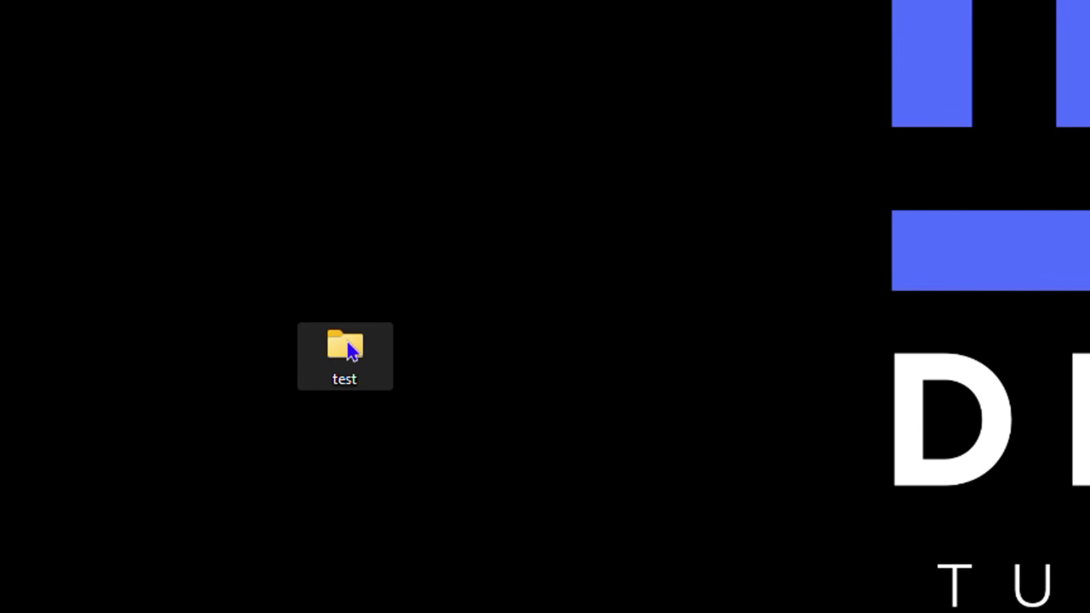
double_click(348, 354)
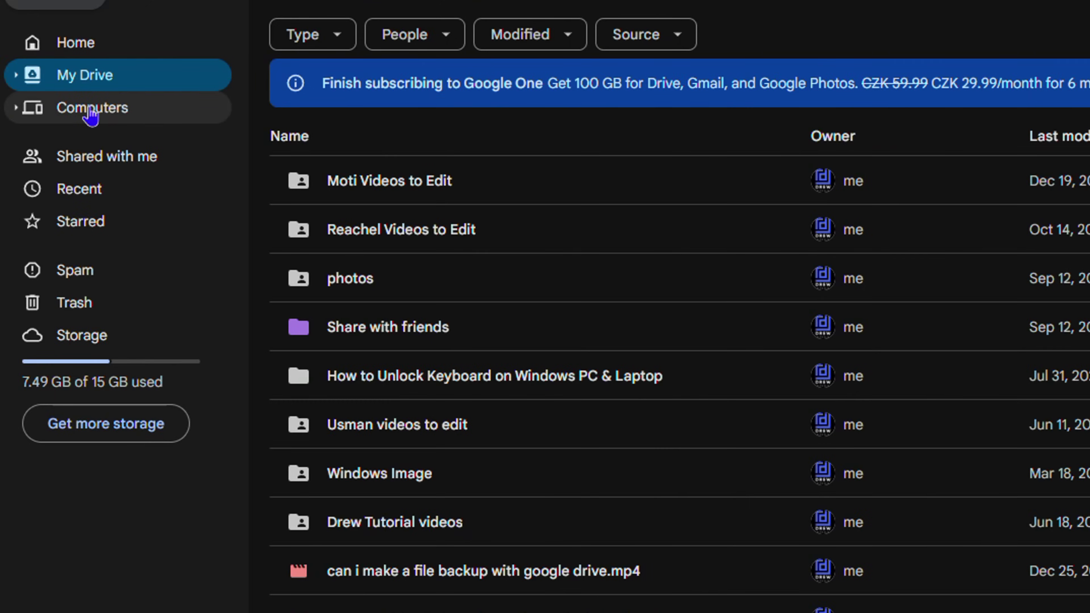
- Browse to Computers > My Laptop > test in Google Drive on the web
left_click(91, 112)
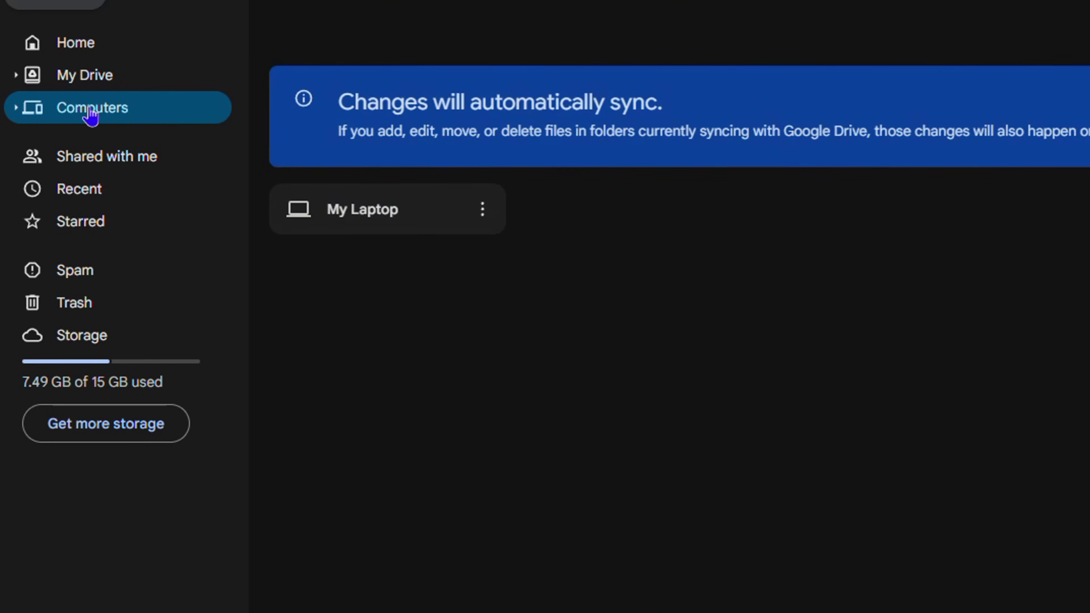
double_click(380, 220)
double_click(325, 199)
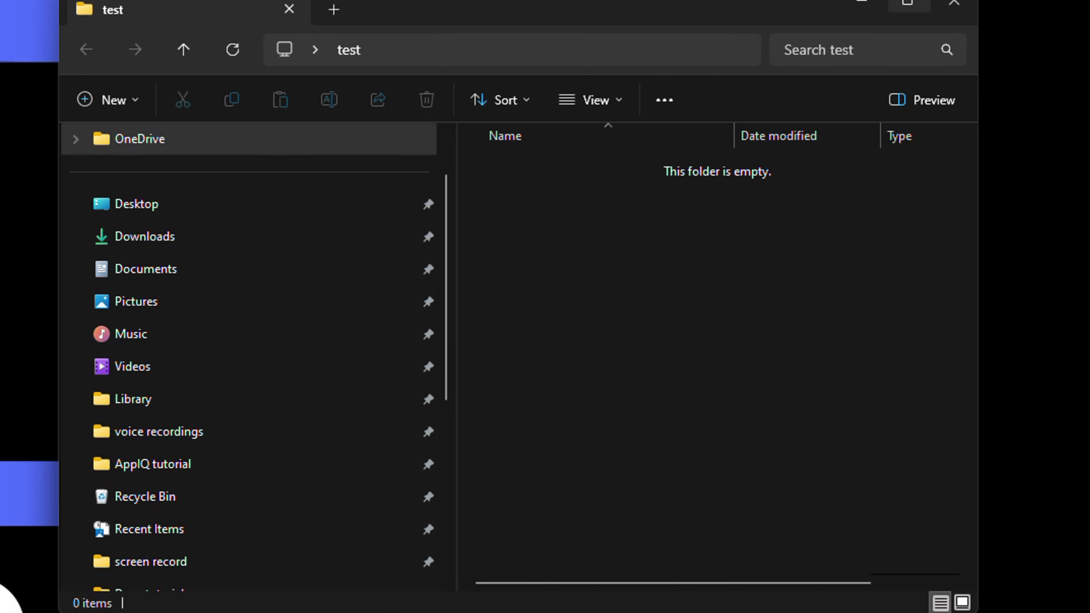
- Drag Book1 into the test folder, confirm it synced, and view Book1.xlsx in Drive's My Laptop > test
left_click_drag(593, 256, 591, 445)
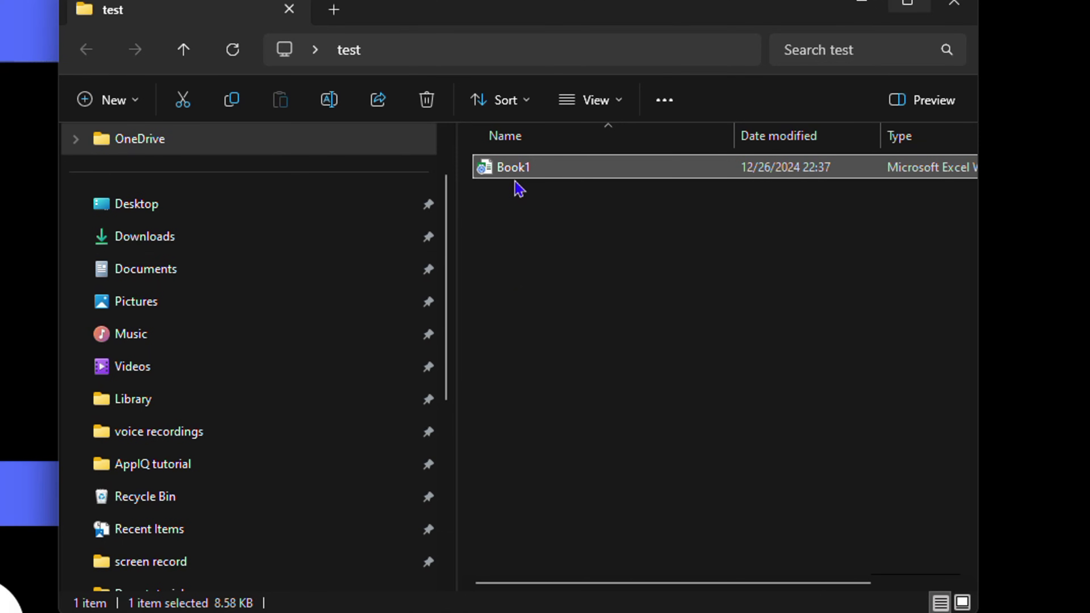
left_click(705, 581)
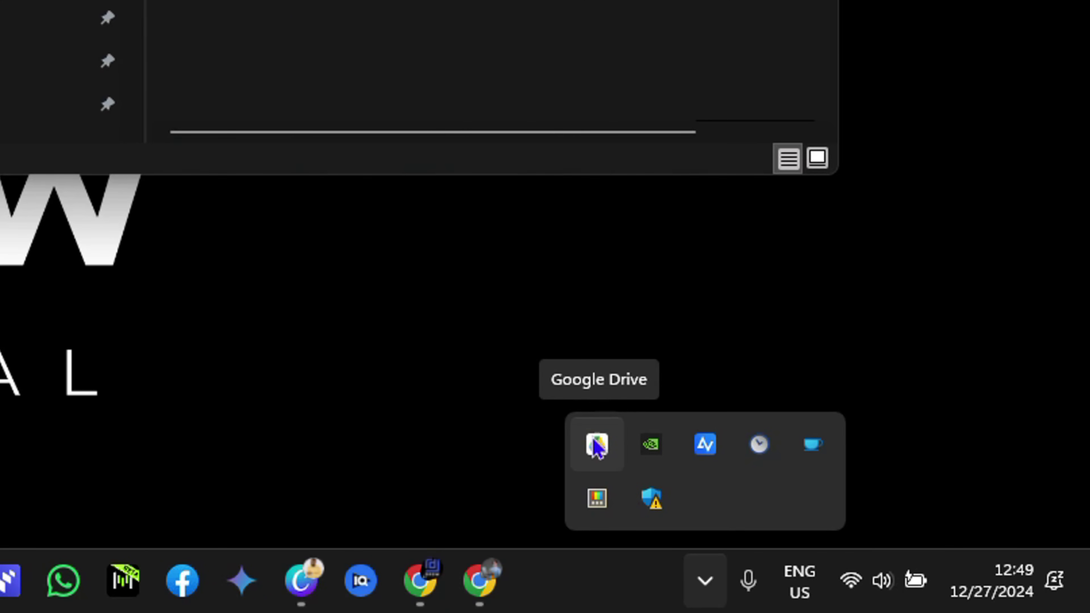
left_click(596, 445)
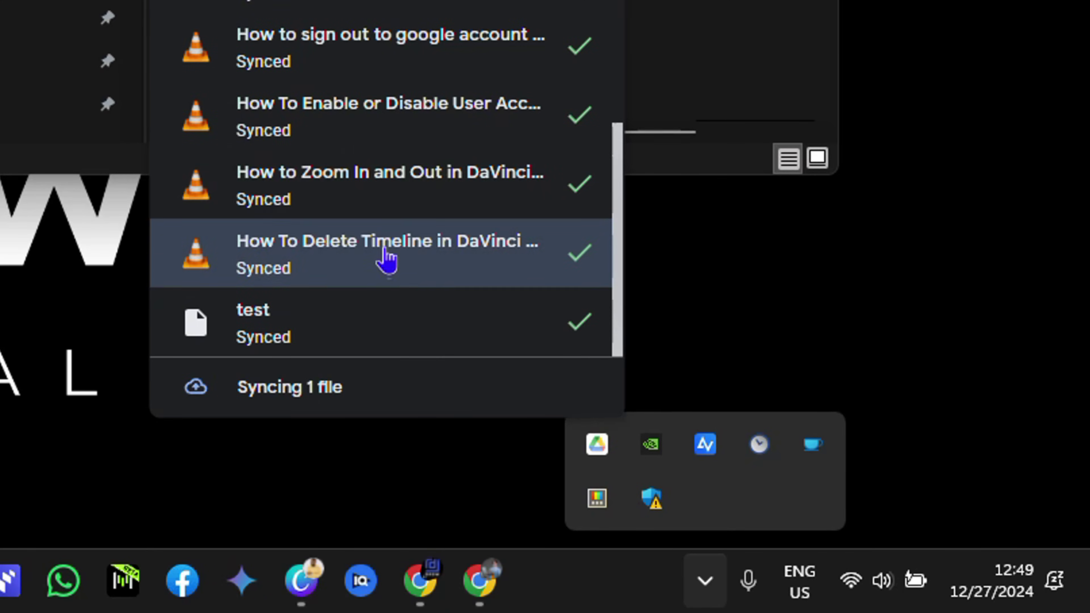
scroll(398, 295, "up", 3)
scroll(398, 295, "up", 1)
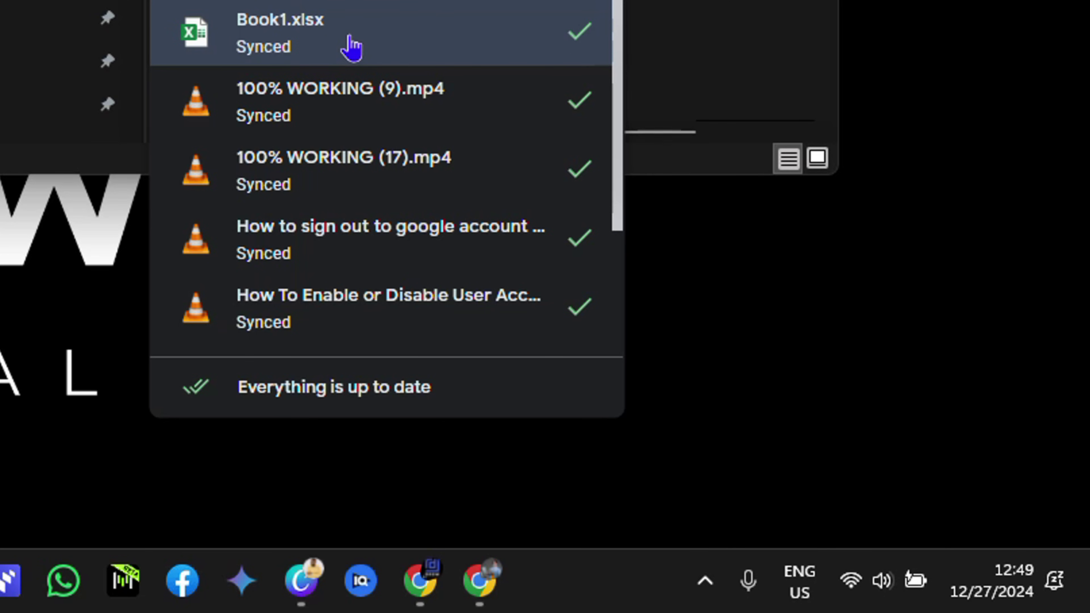
mouse_move(420, 581)
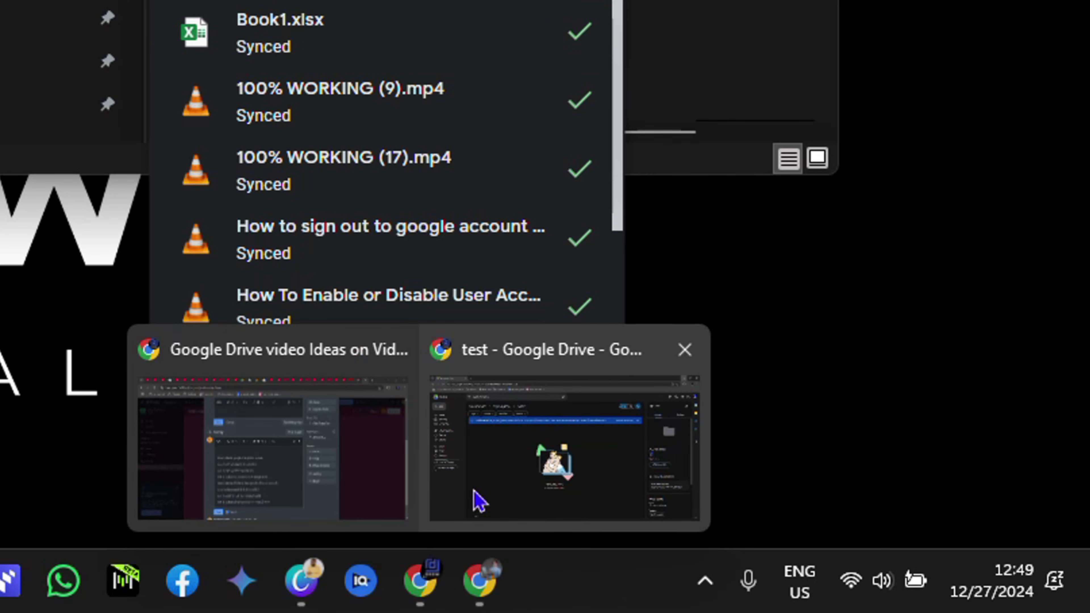
left_click(515, 477)
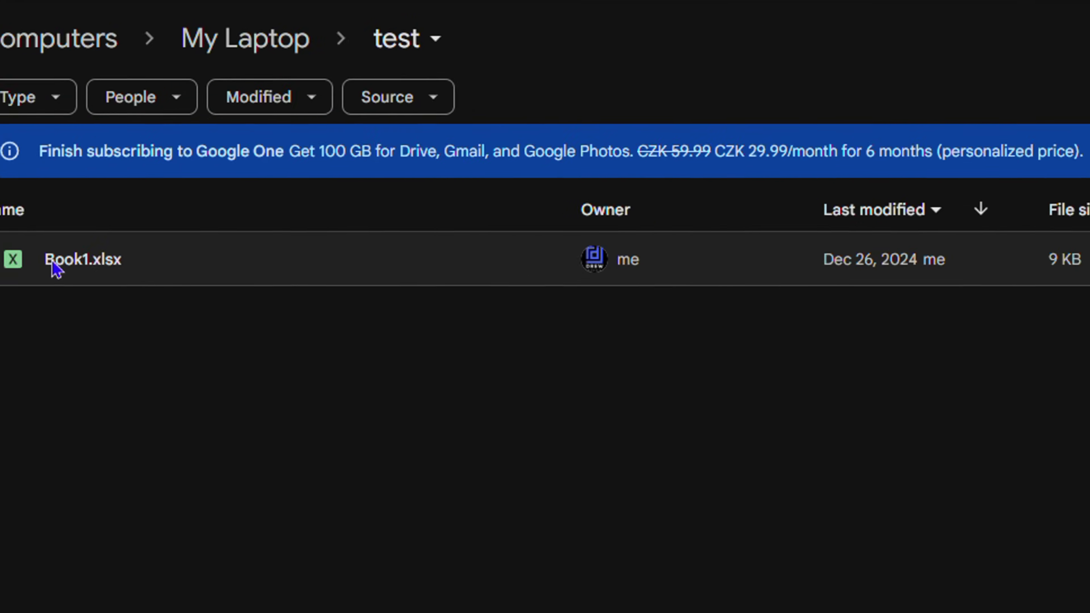